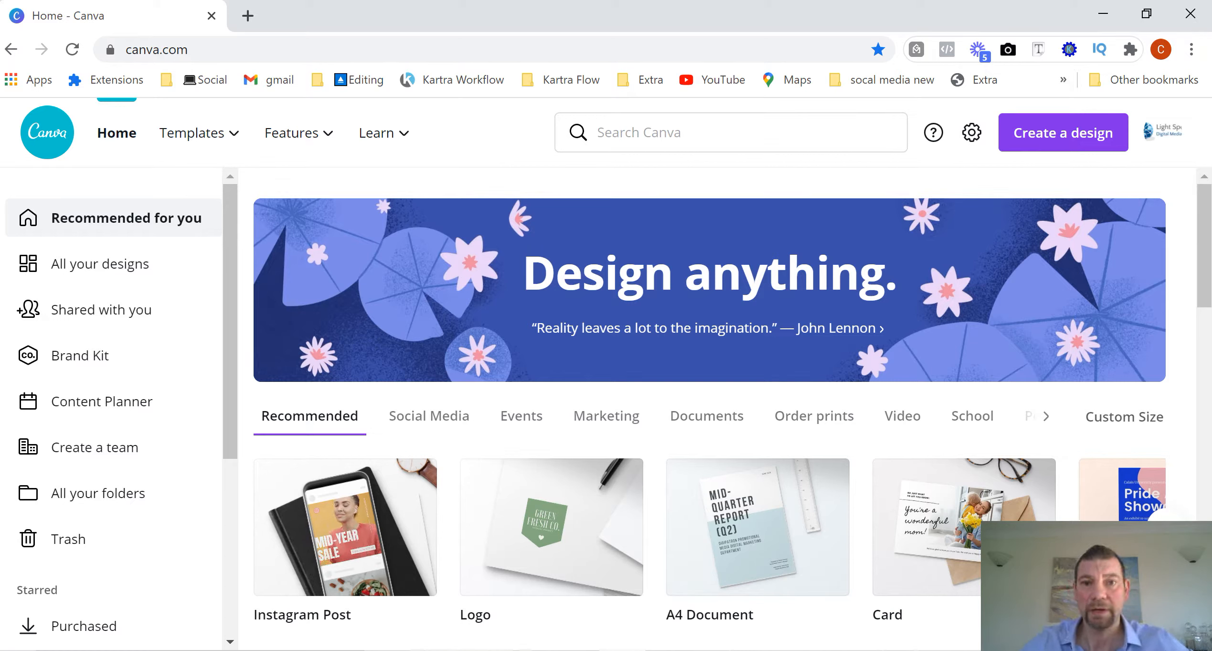
Step: Search the design types for "facebook" and create a blank Facebook Post design
left_click(1060, 144)
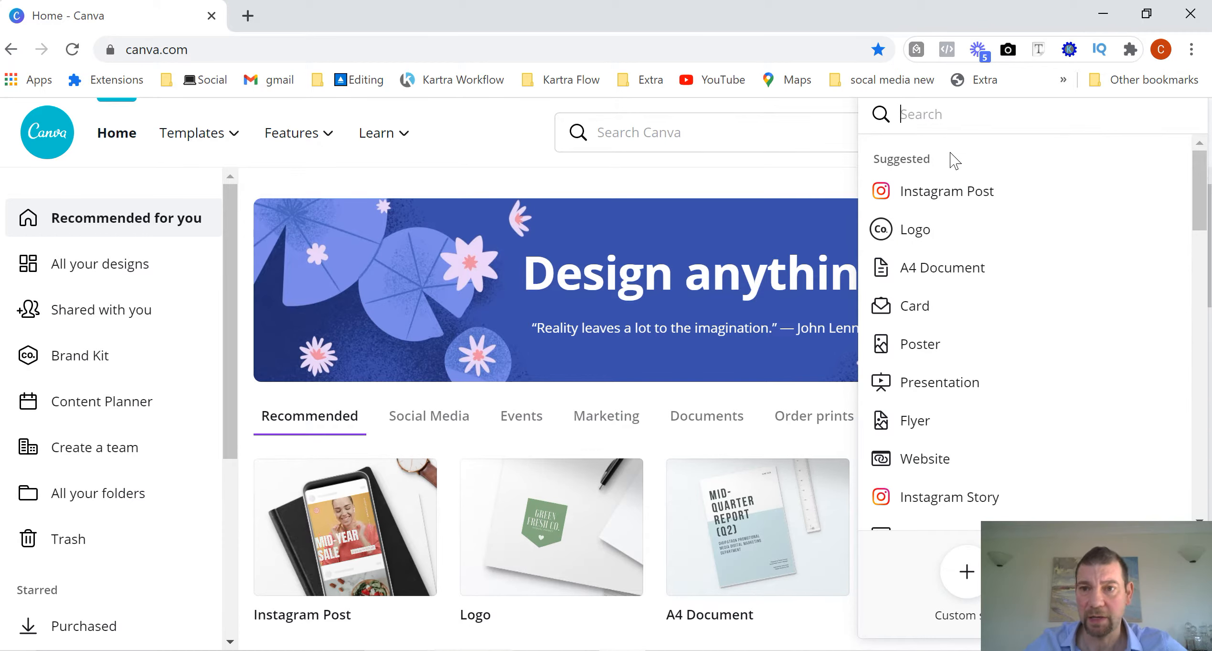
type("fa")
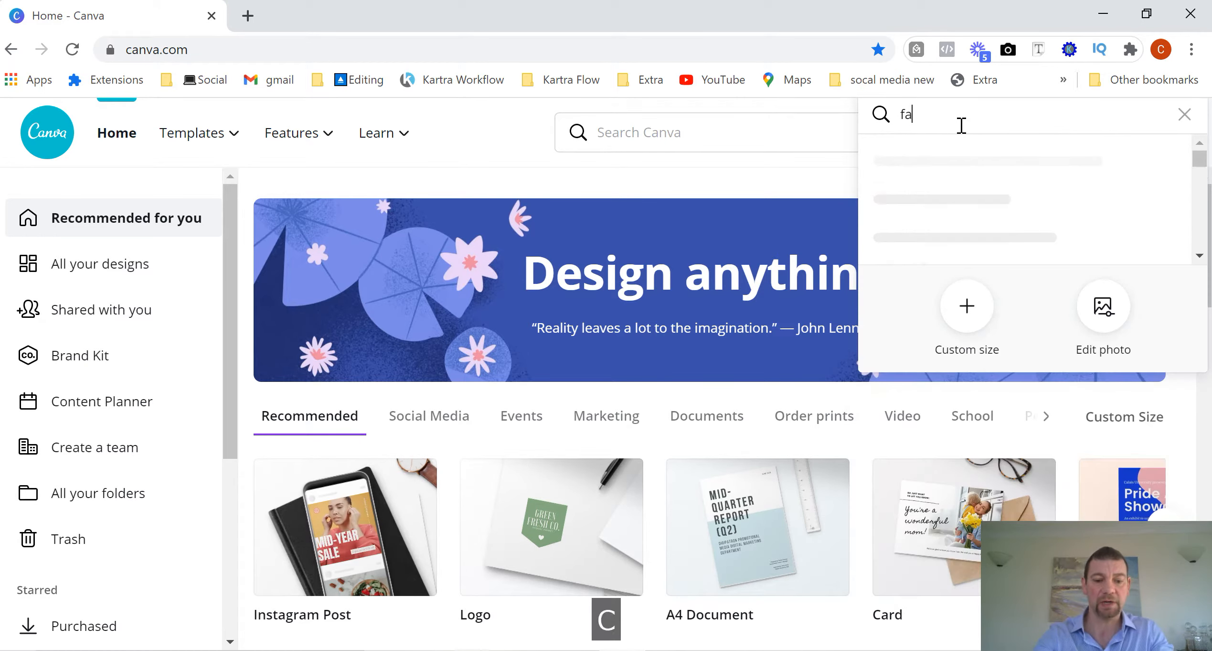
type("cebook")
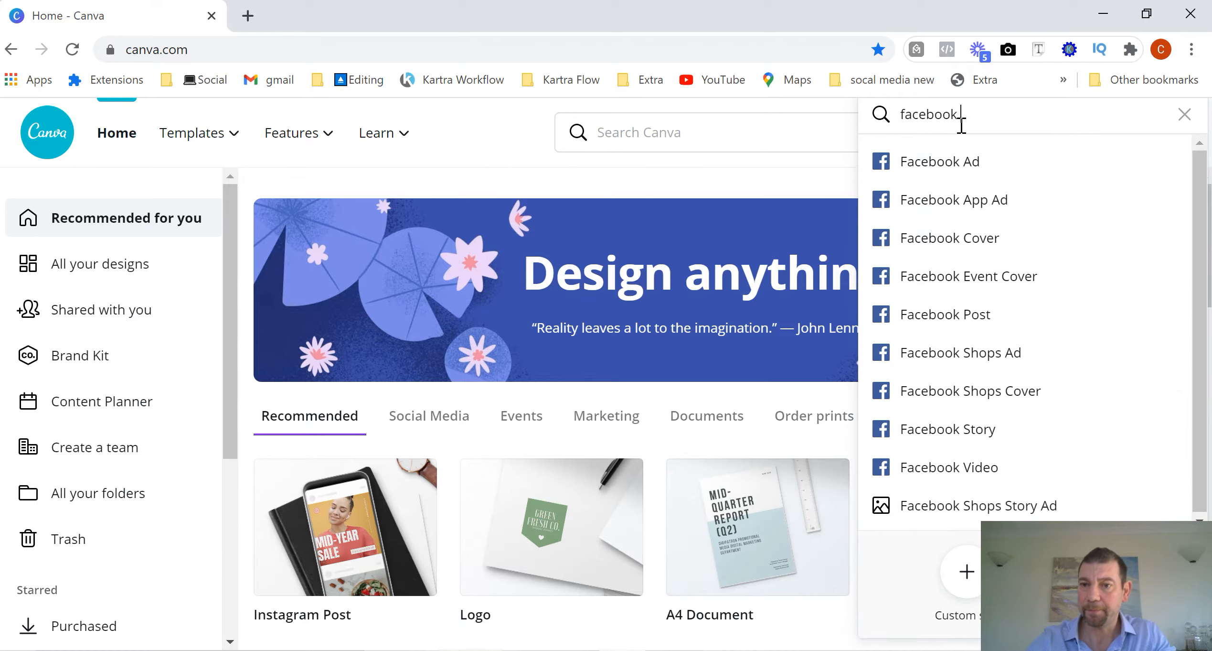
left_click(950, 318)
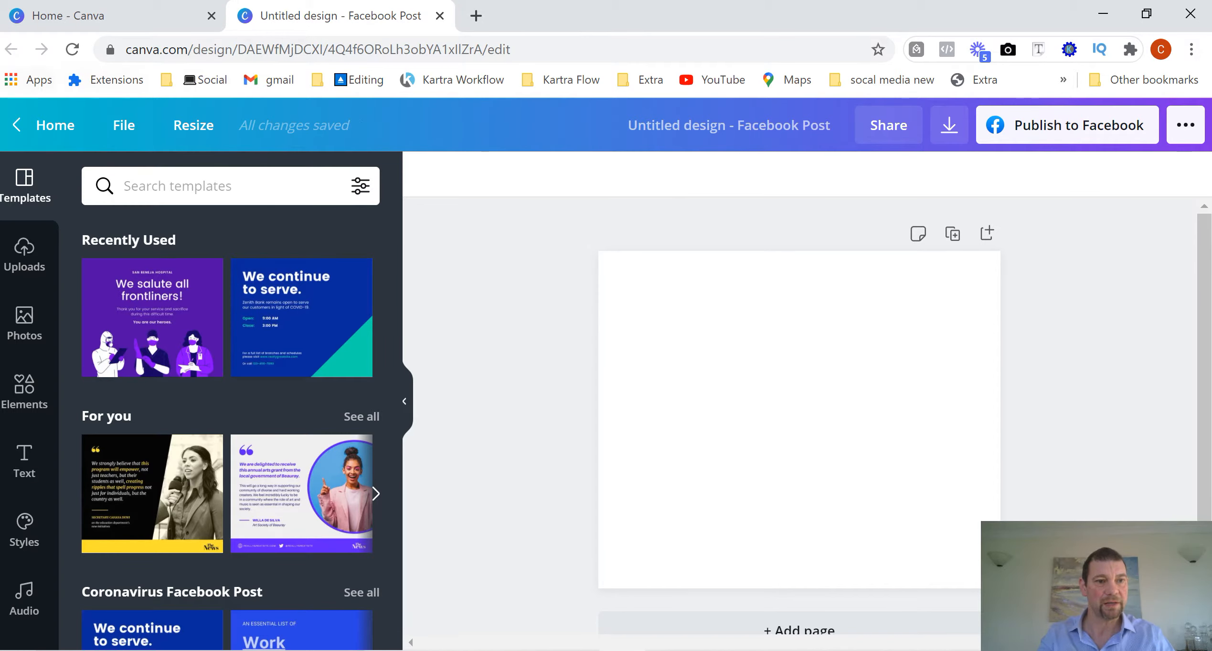
Step: Search the elements for "grids" and fill the blank page with the single-image grid
left_click(42, 334)
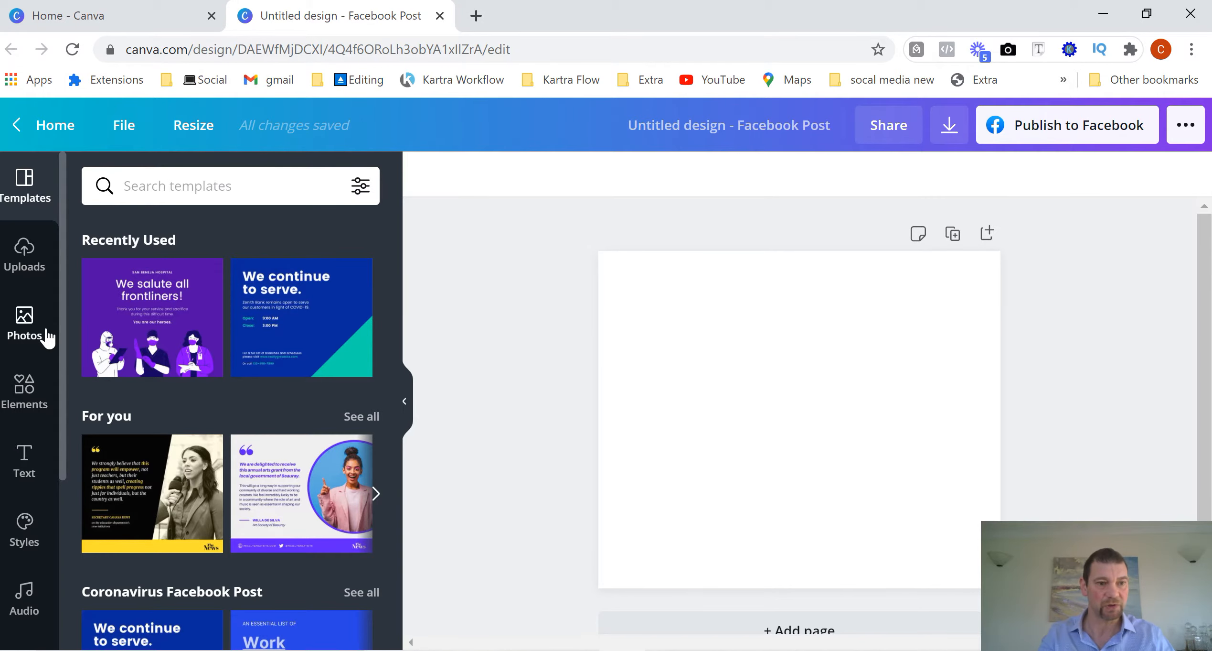
left_click(29, 184)
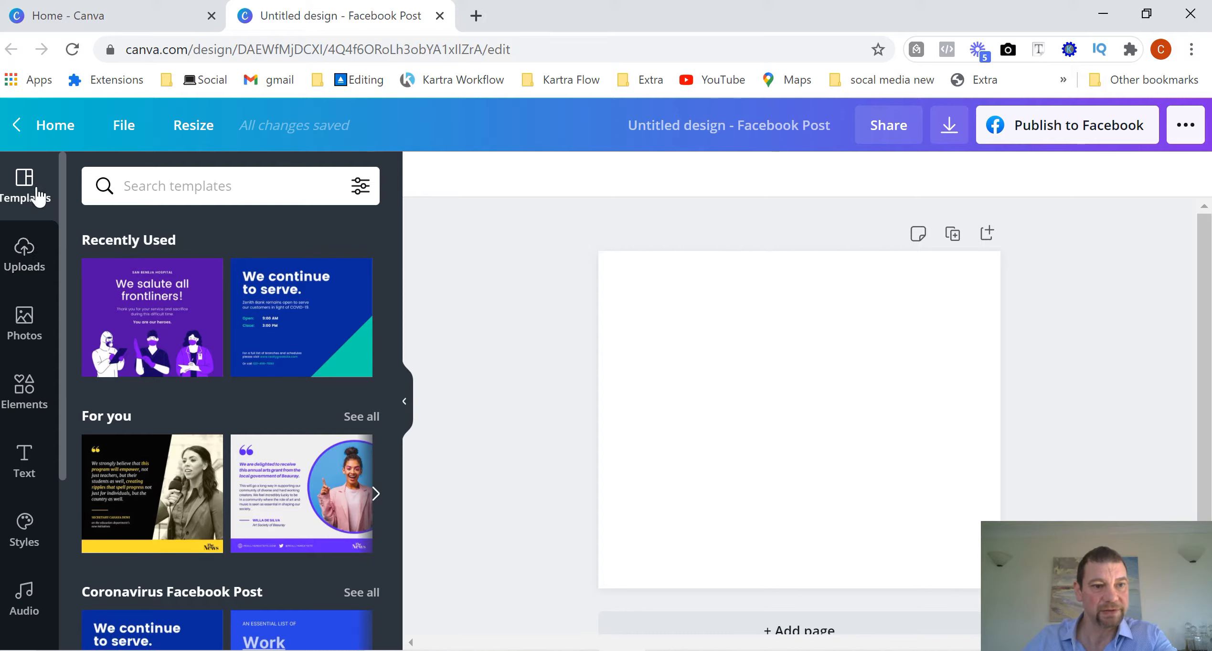
left_click(25, 388)
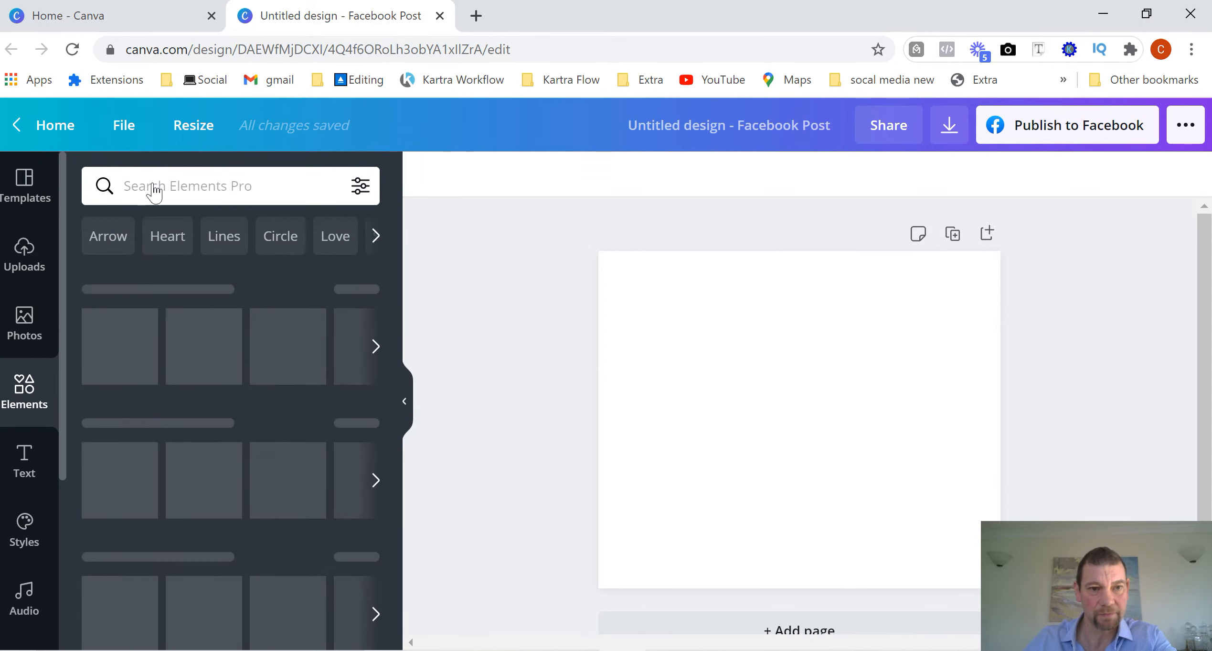
left_click(165, 187)
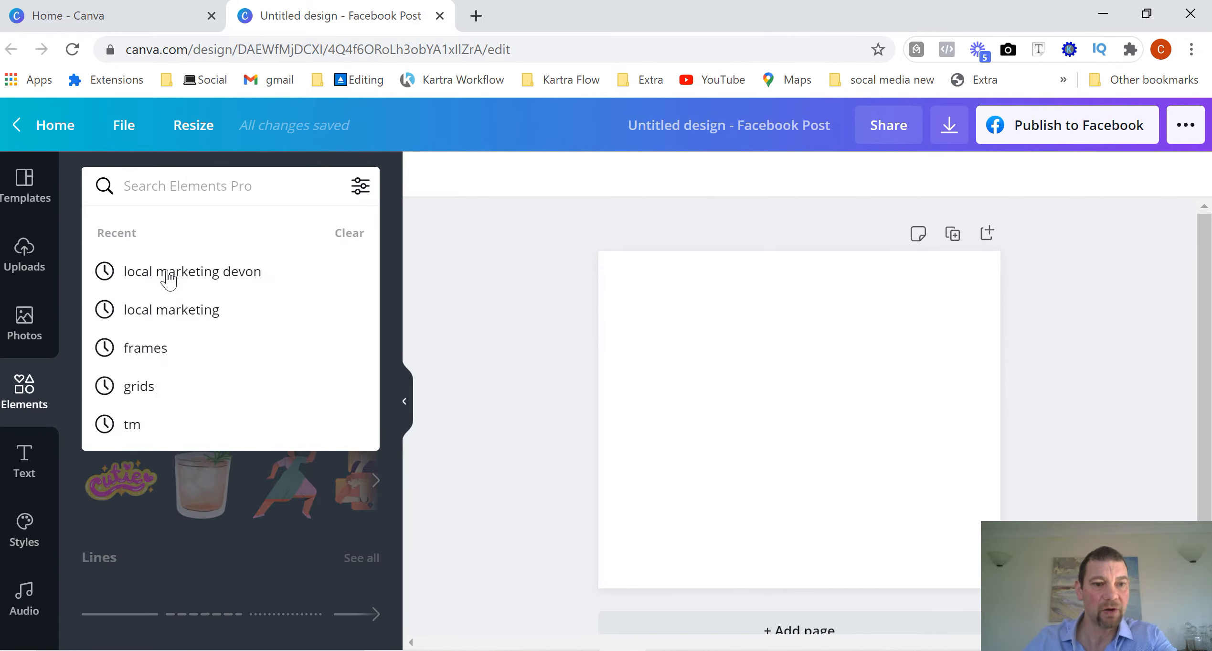
left_click(154, 387)
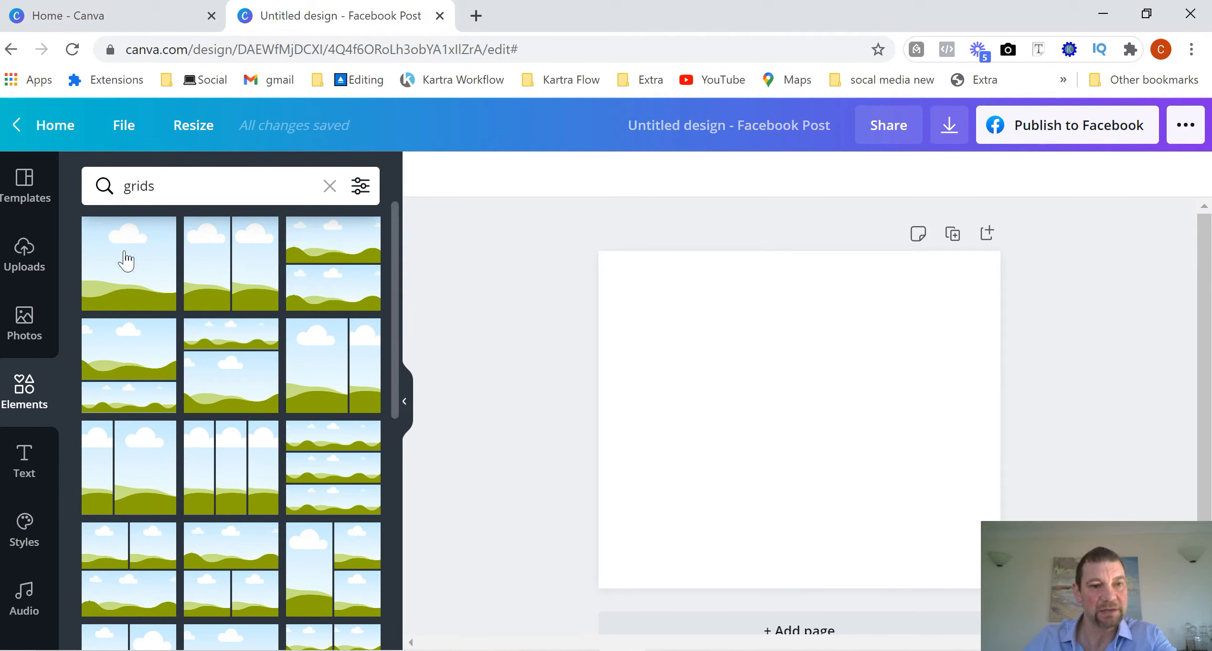
left_click(125, 260)
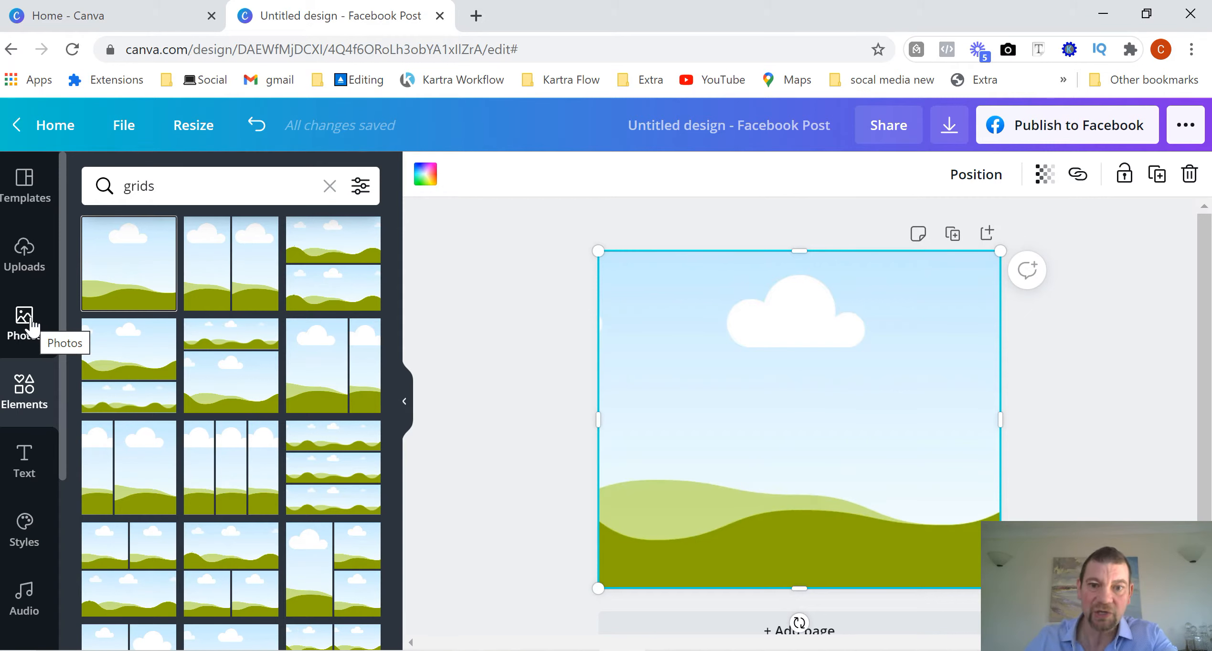
Step: Search the photos for "photo mock up table" and browse to the dark-walled desk picture
left_click(28, 324)
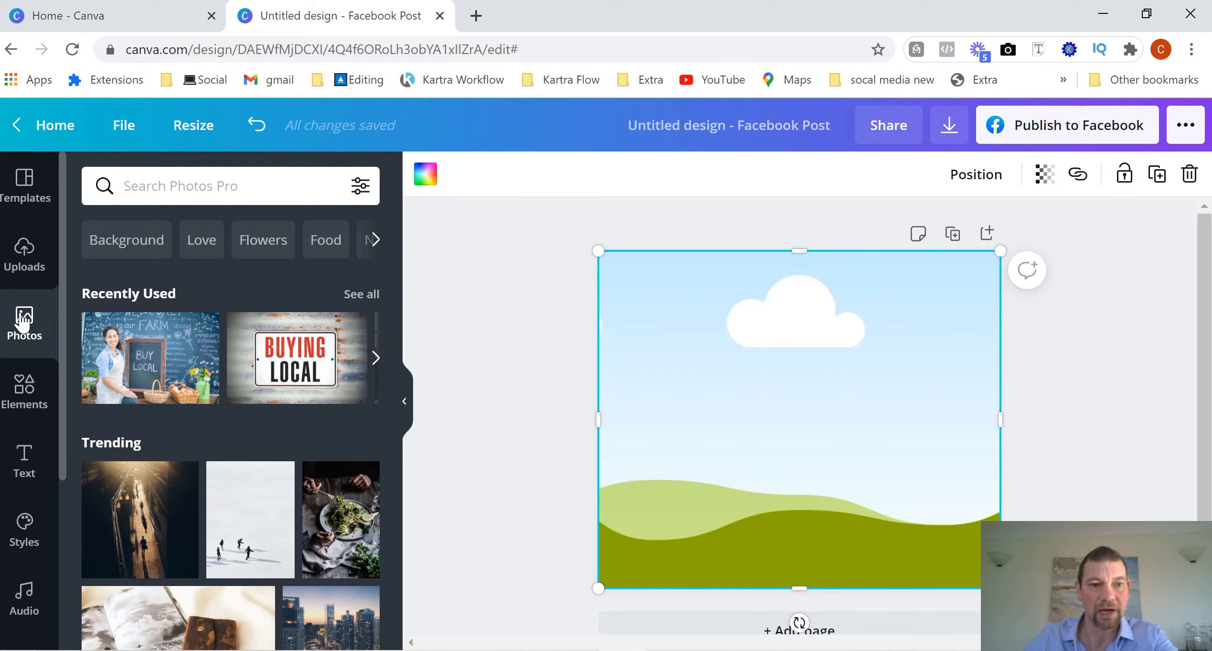
left_click(229, 186)
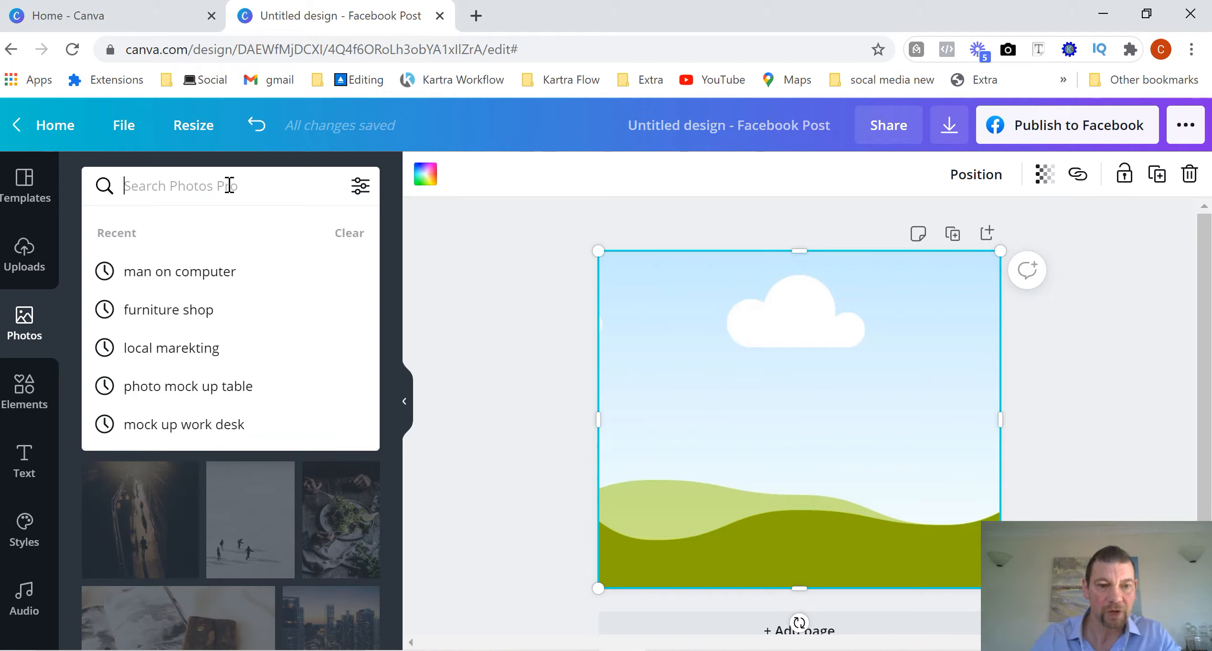
left_click(208, 386)
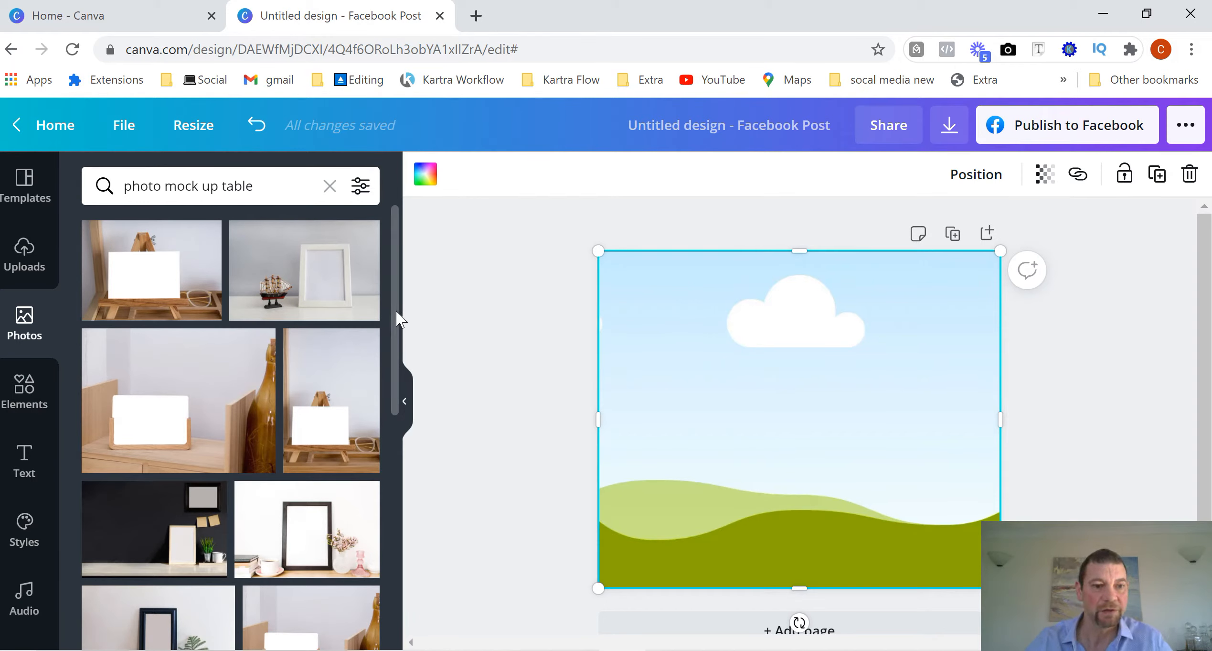
left_click_drag(398, 317, 400, 365)
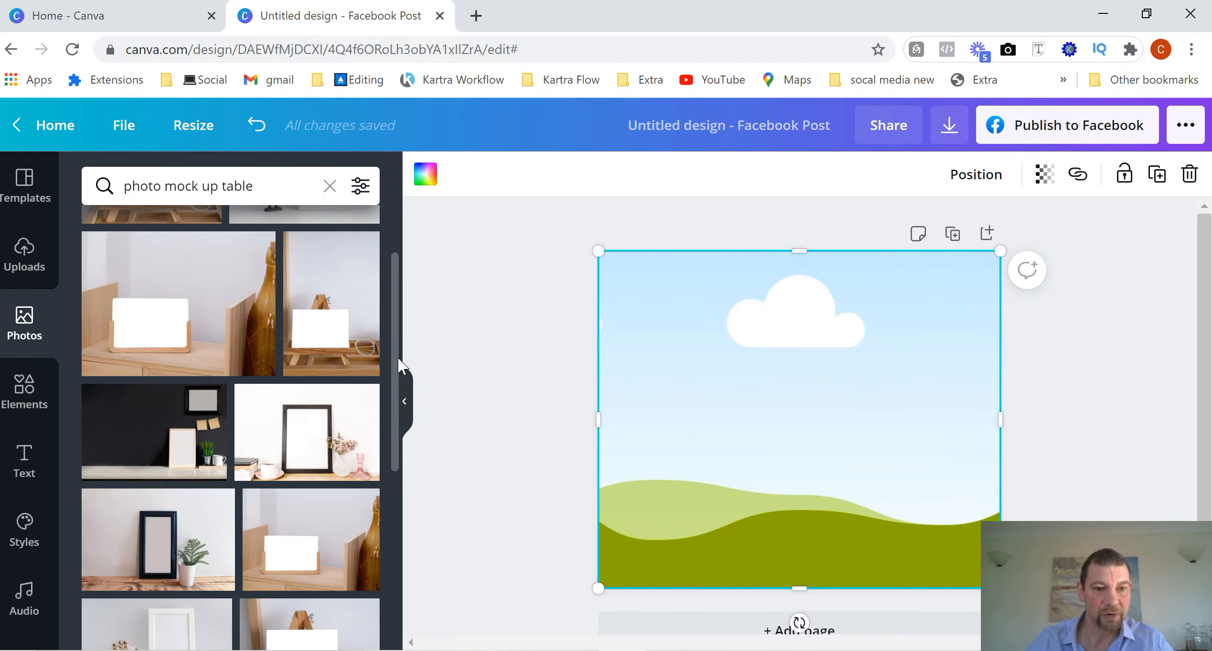
left_click(137, 448)
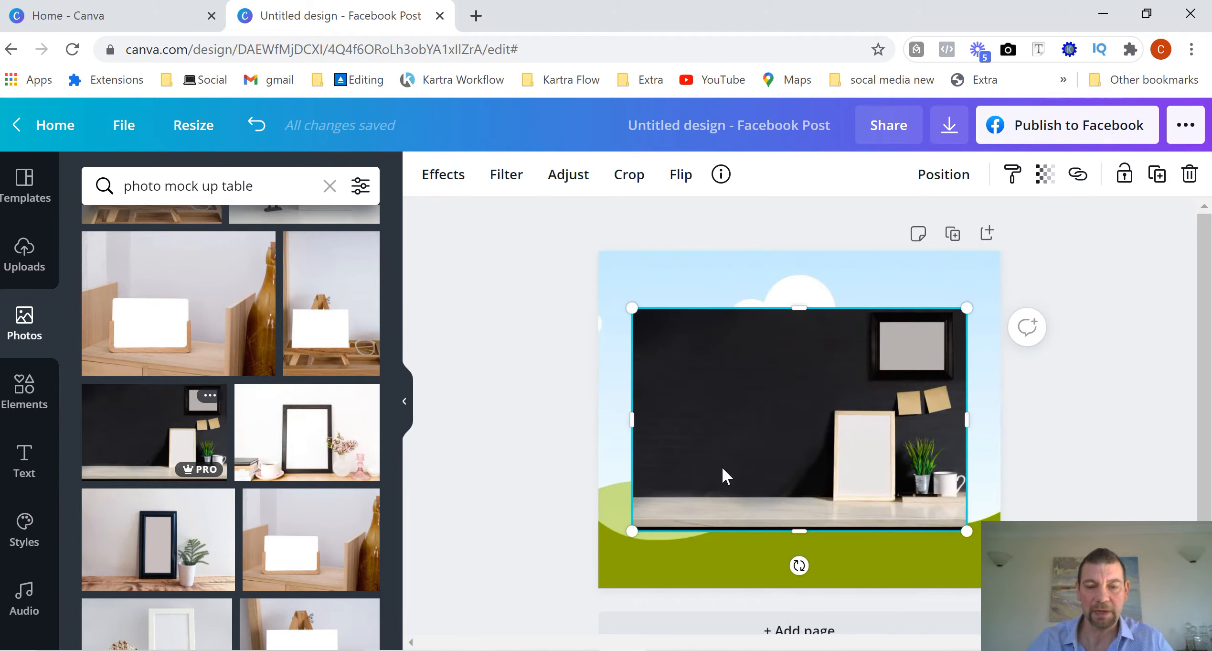
right_click(723, 473)
left_click(817, 344)
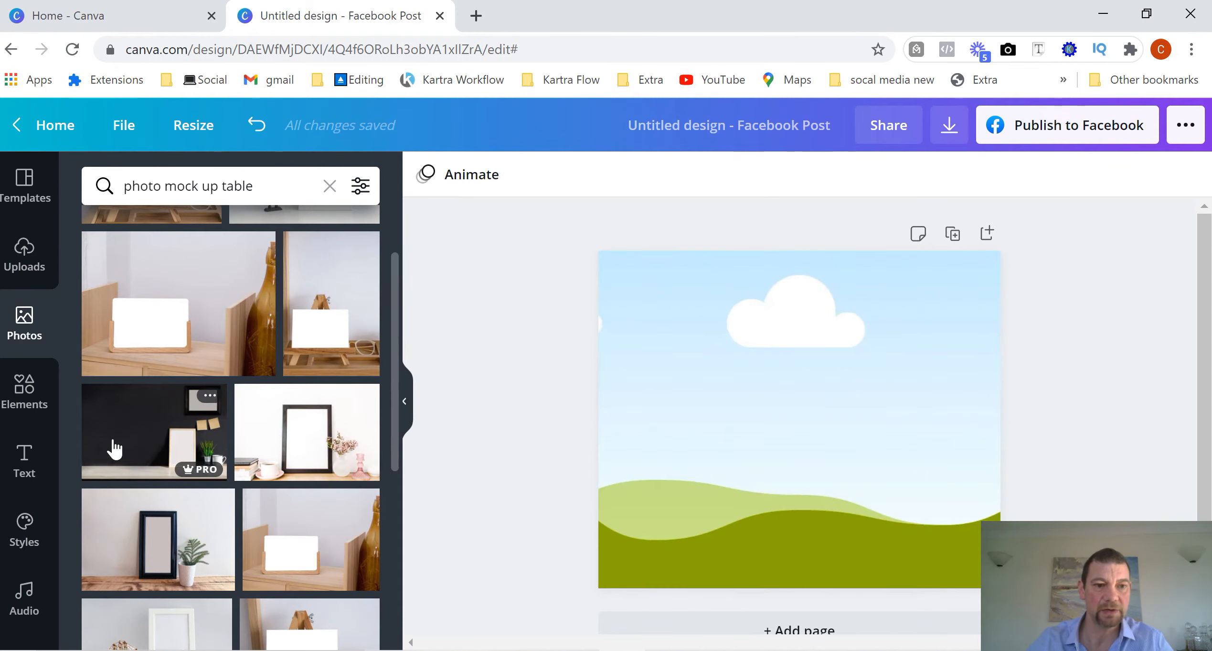
Step: Fill the page's grid with the photo of the desk against a black wall
left_click_drag(114, 449, 608, 544)
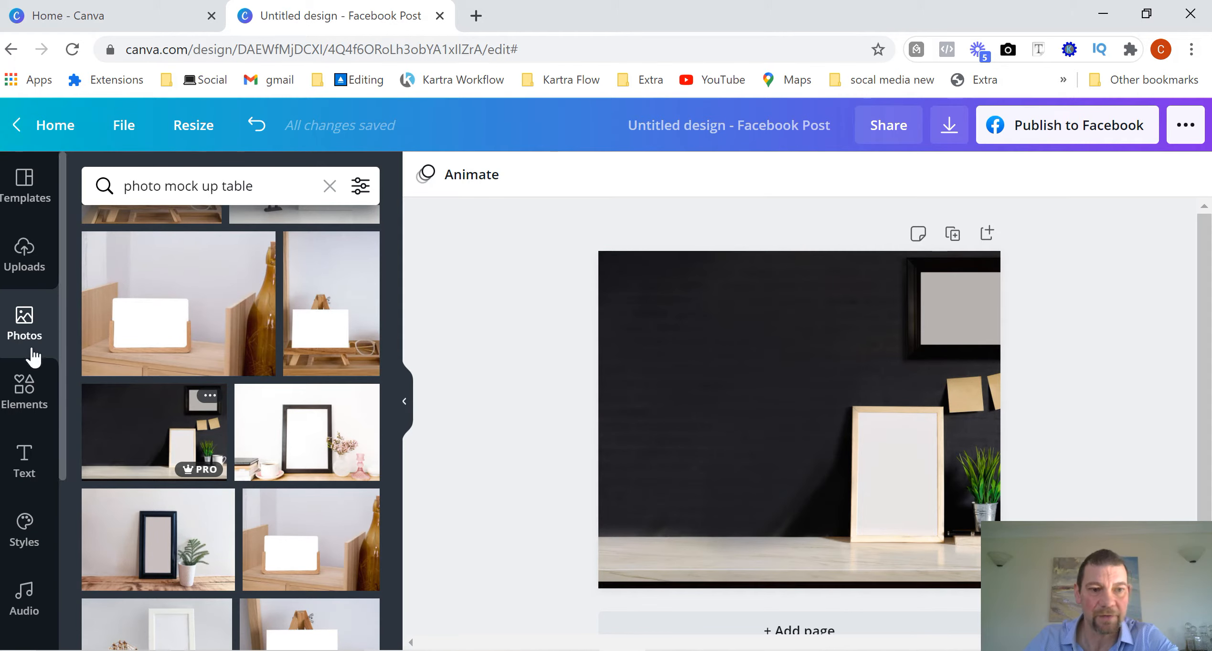
Step: Replace the "grids" element search with a search for "frames"
left_click(26, 394)
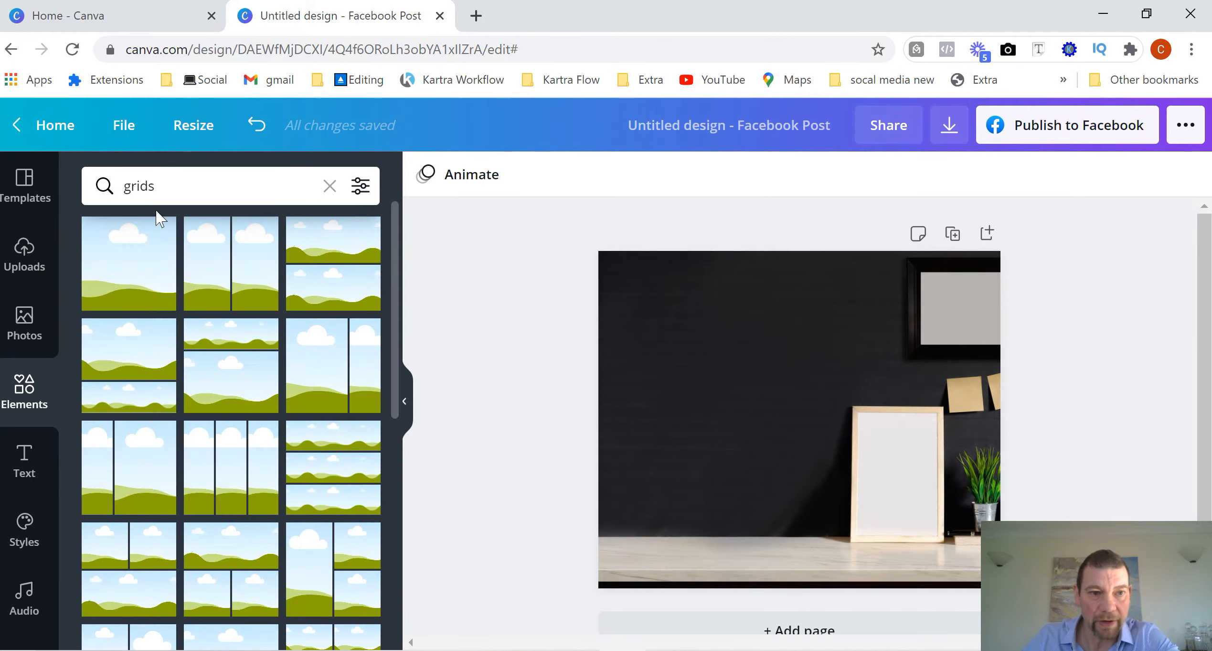
left_click(194, 187)
key("BackSpace")
key("BackSpace")
key("BackSpace")
key("BackSpace")
key("BackSpace")
key("BackSpace")
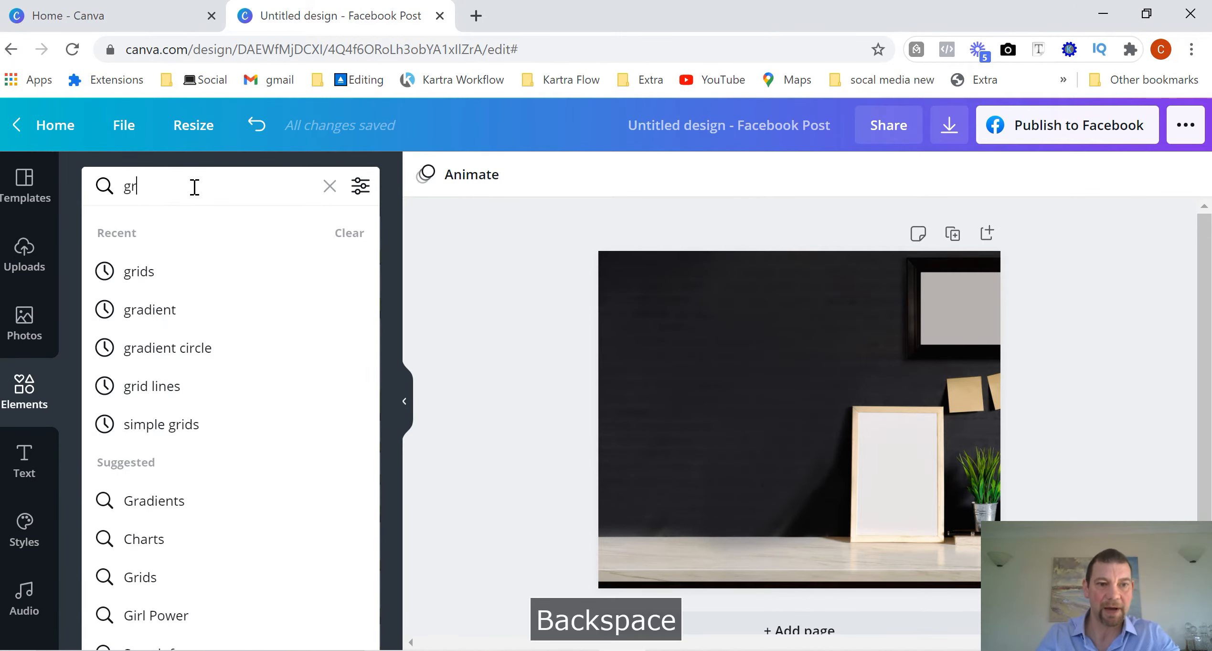
type("frames")
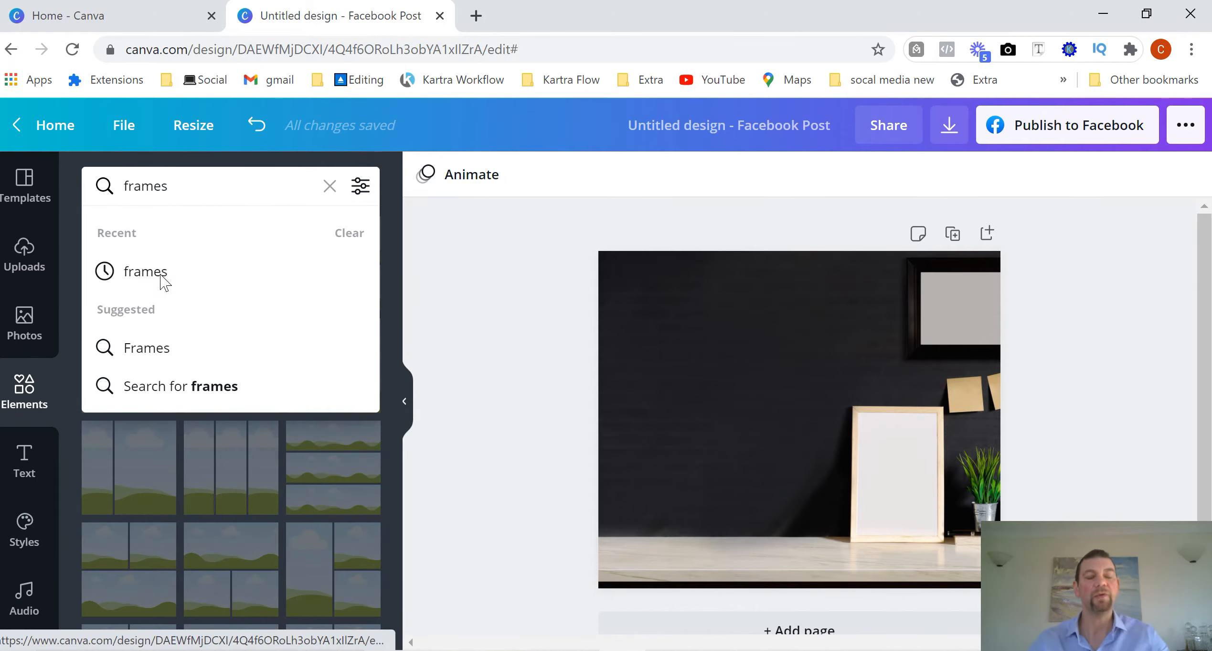
left_click(145, 272)
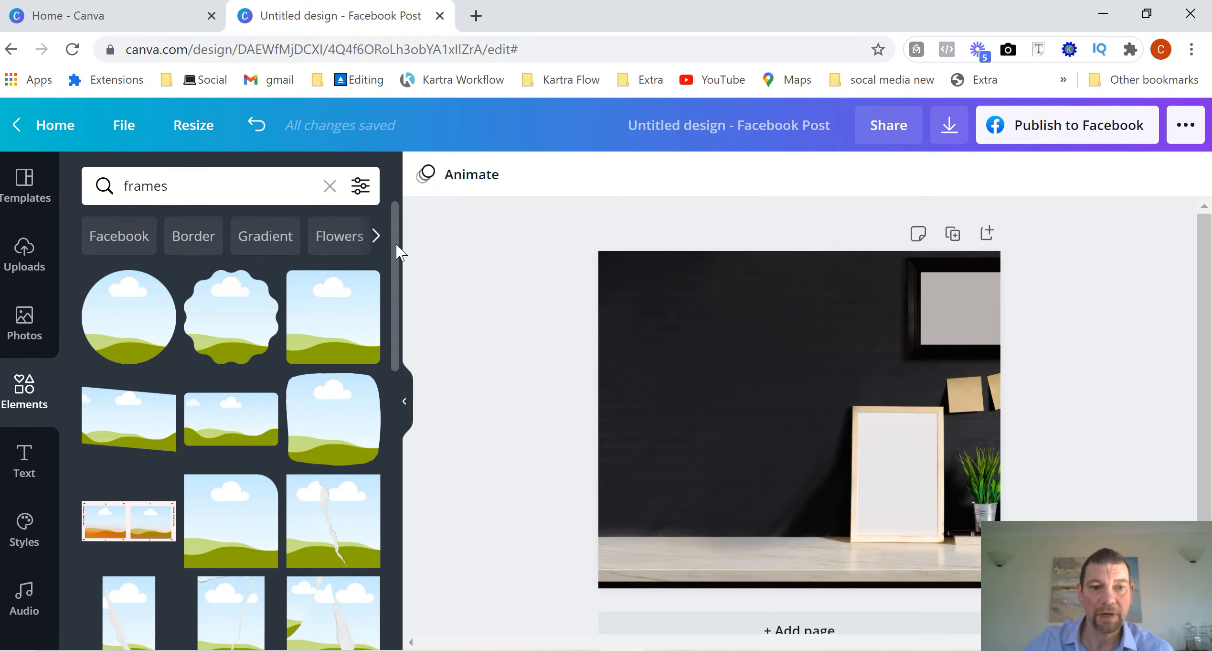
Step: Add the desktop computer monitor frame and stand it on the desk surface in the background photo
scroll(397, 253, "down", 3)
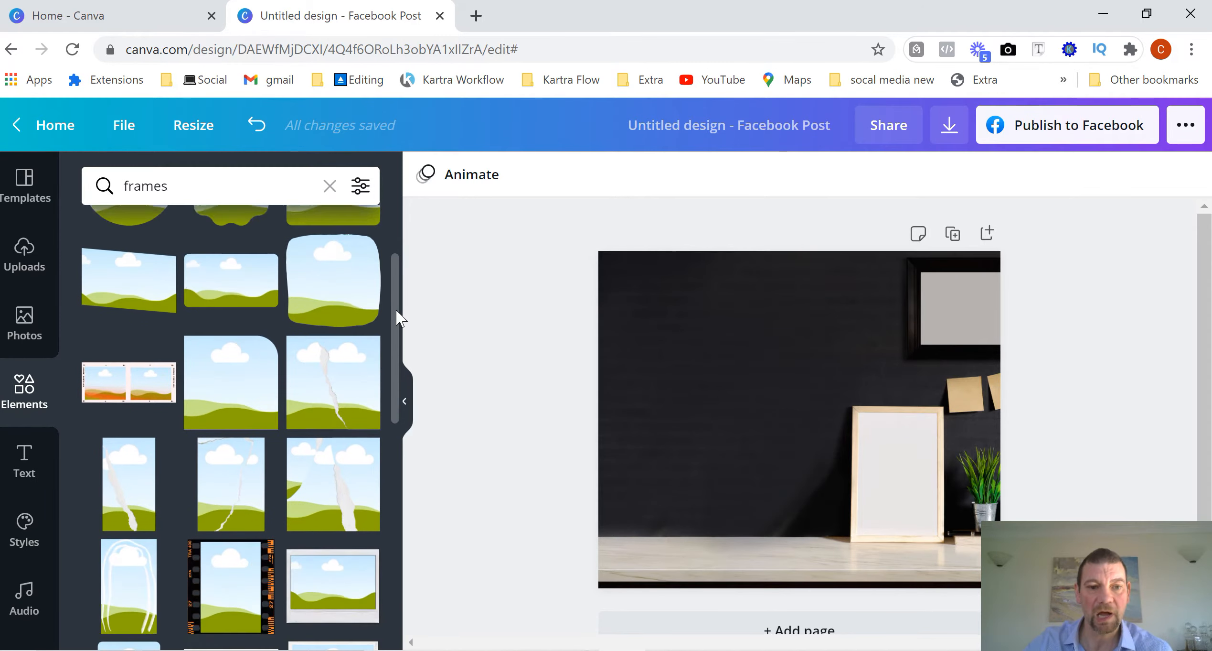
left_click_drag(397, 311, 401, 460)
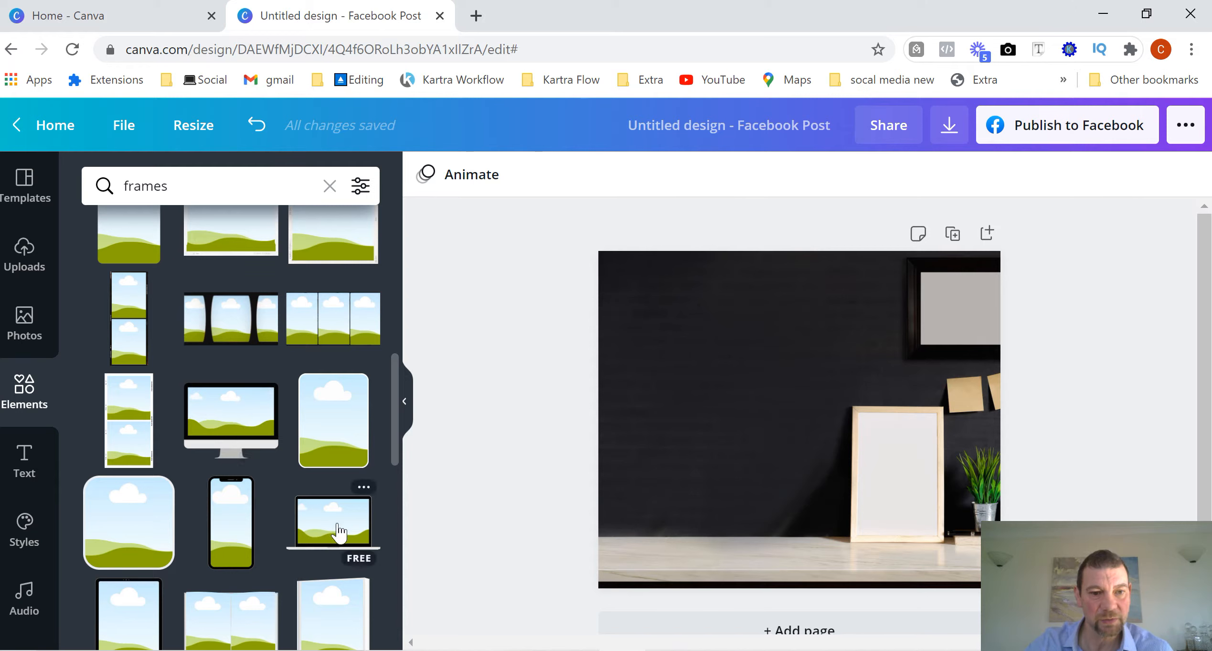
left_click(227, 424)
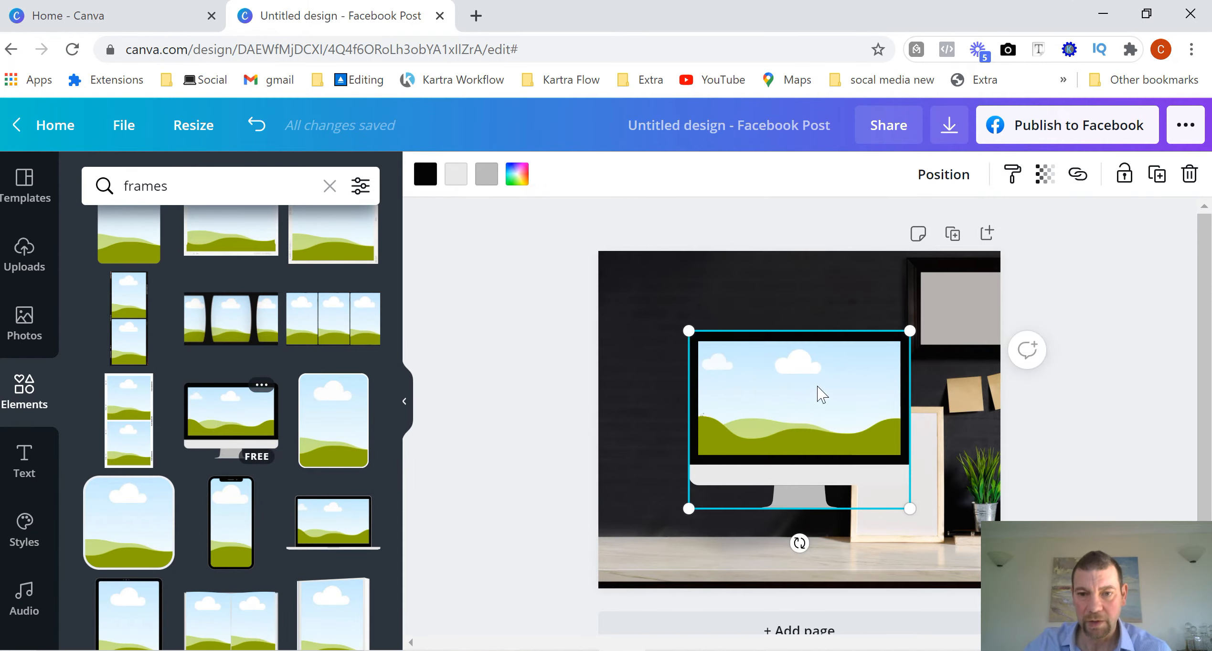
left_click(839, 295)
left_click_drag(822, 380, 812, 407)
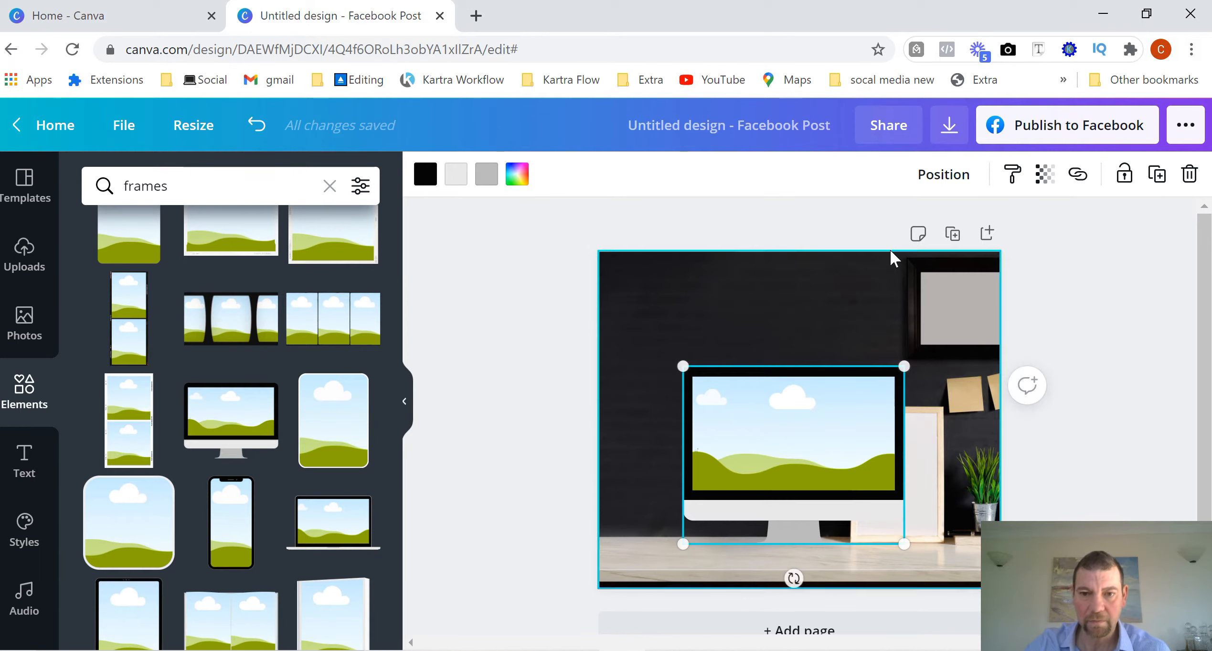
left_click(763, 302)
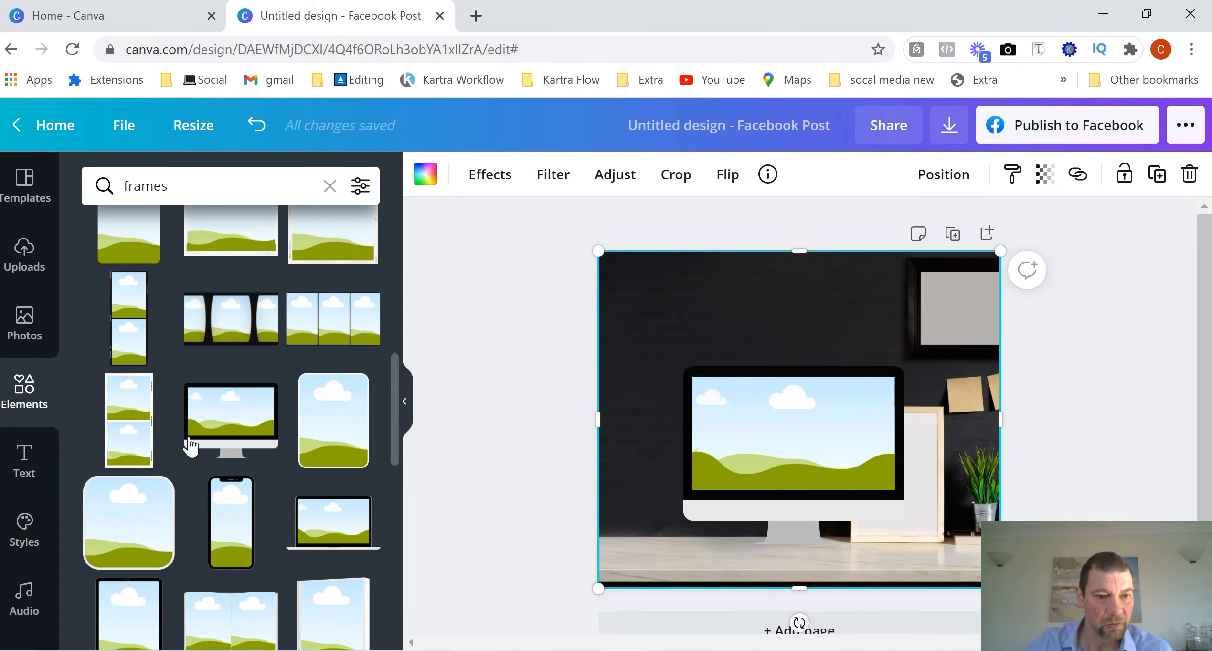
Step: Add the smartphone frame, place it on the desk to the left of the monitor, and shrink it to a small phone beside the monitor
left_click(225, 538)
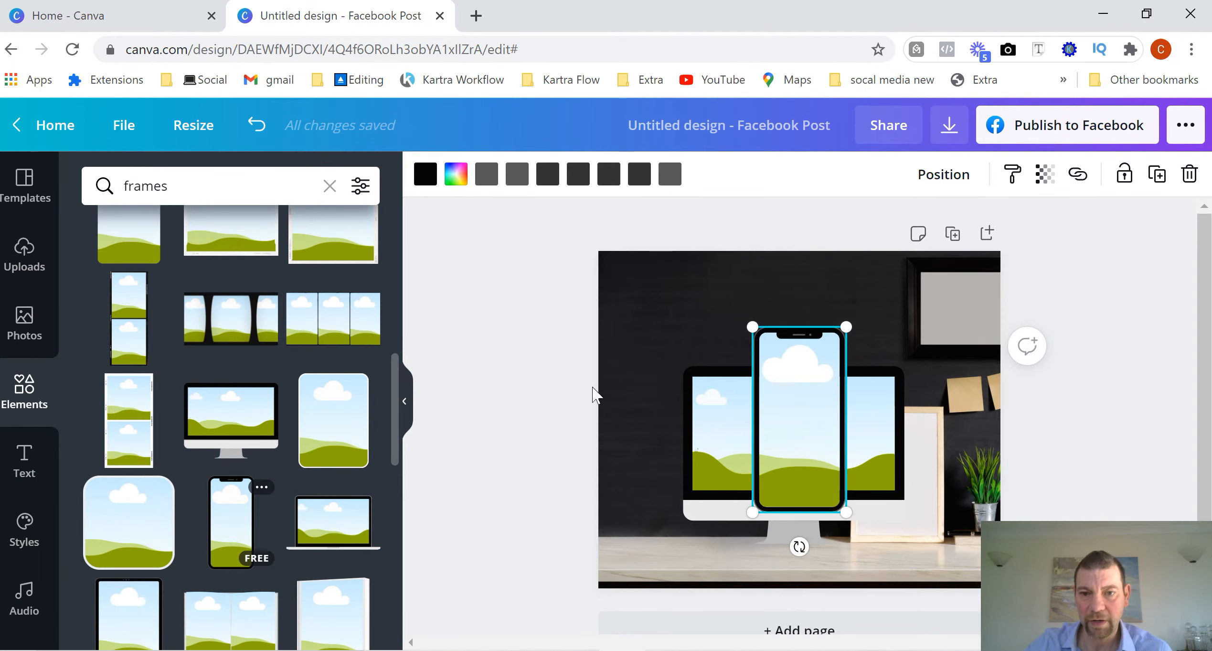
left_click(685, 346)
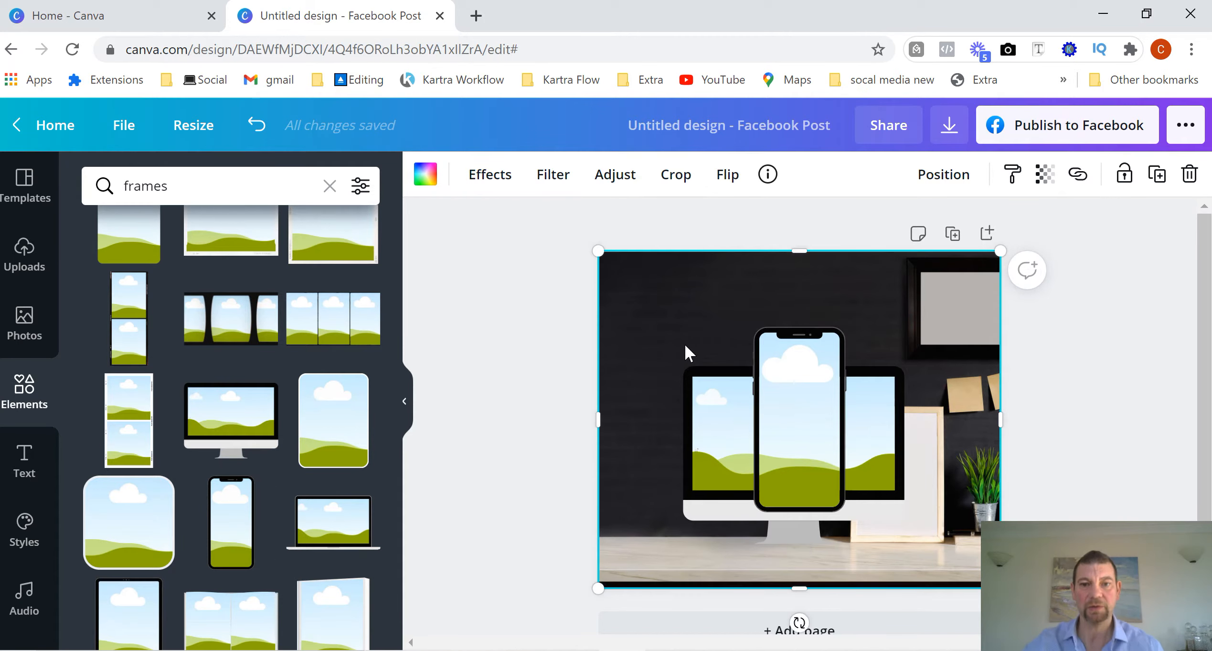
left_click(775, 391)
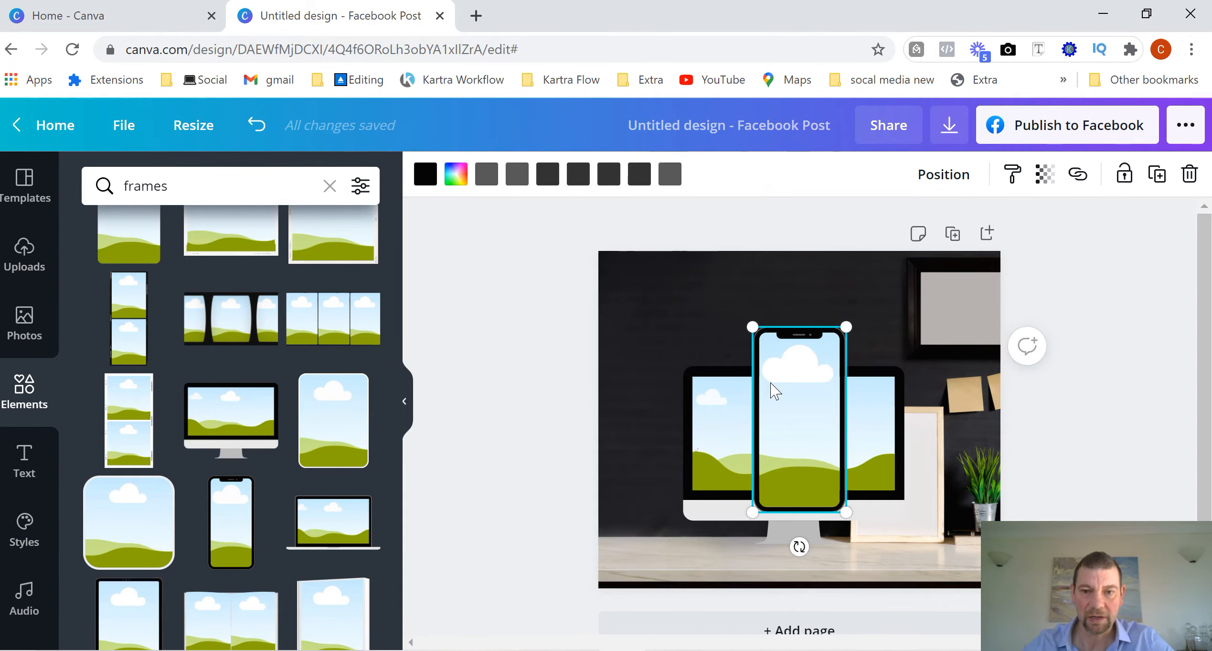
left_click_drag(775, 391, 670, 346)
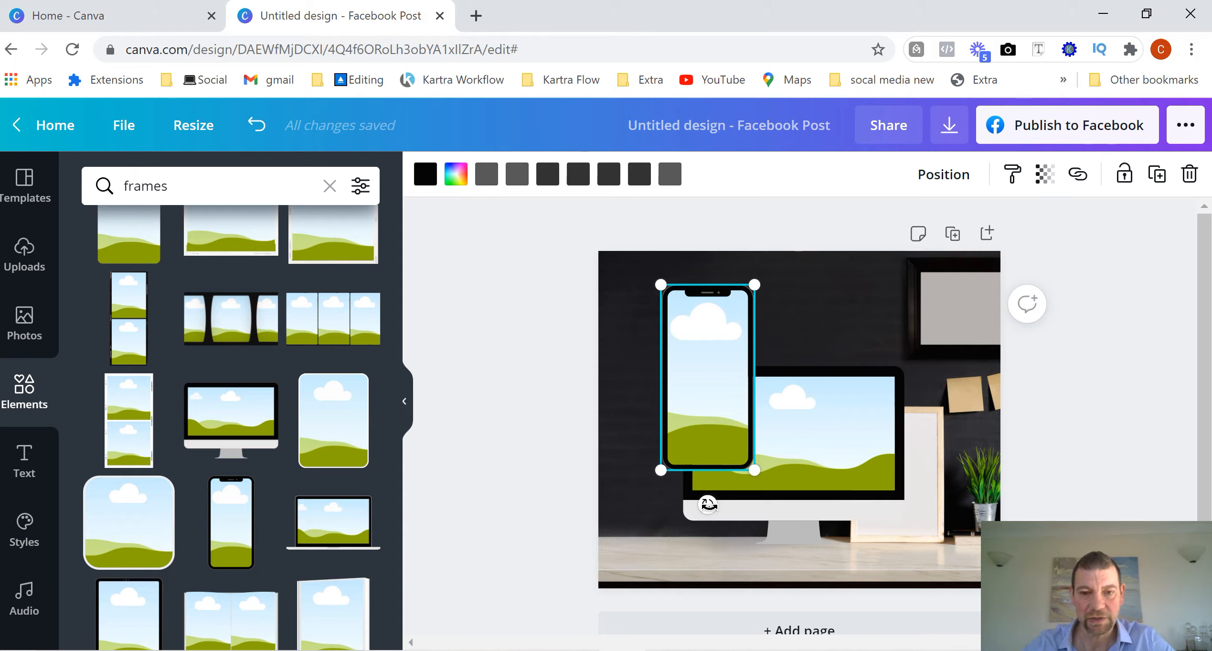
mouse_move(708, 504)
left_mouse_down()
mouse_move(752, 493)
mouse_move(708, 502)
left_mouse_up()
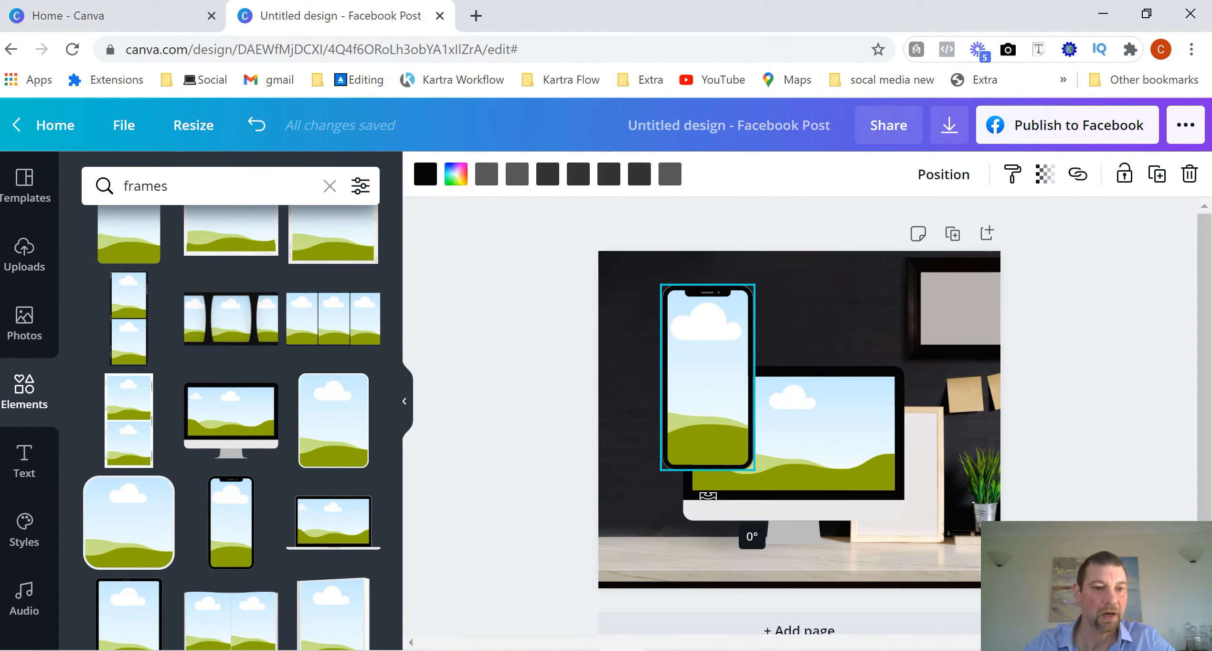
left_click(820, 328)
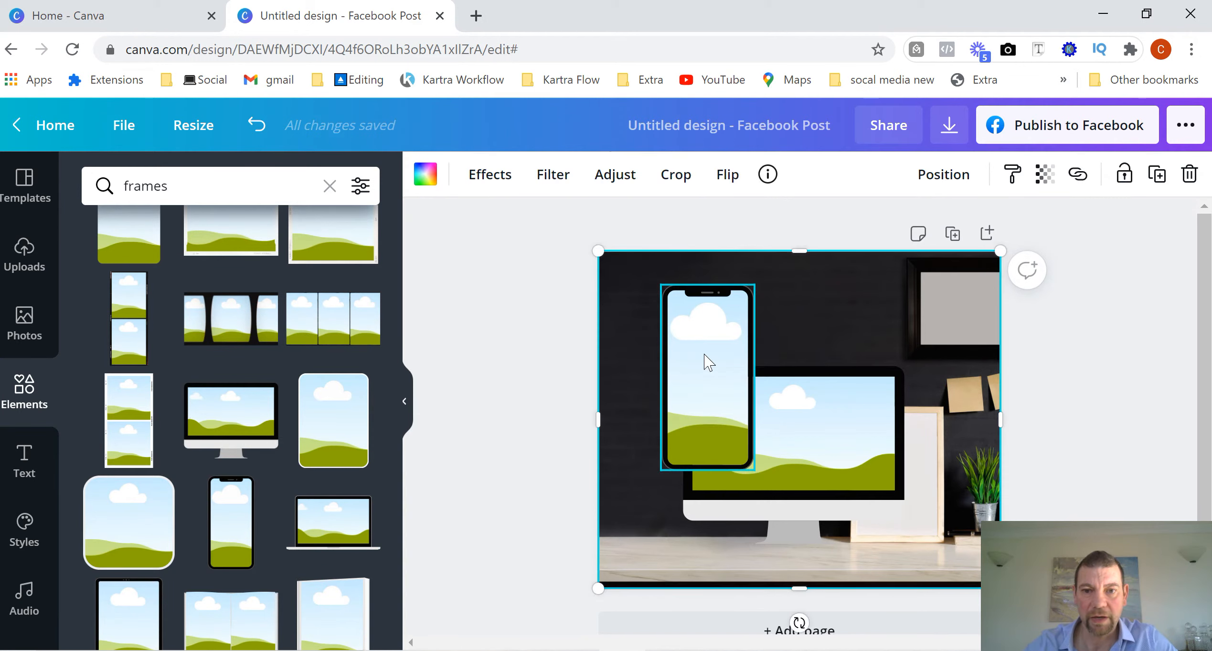
left_click_drag(710, 363, 665, 426)
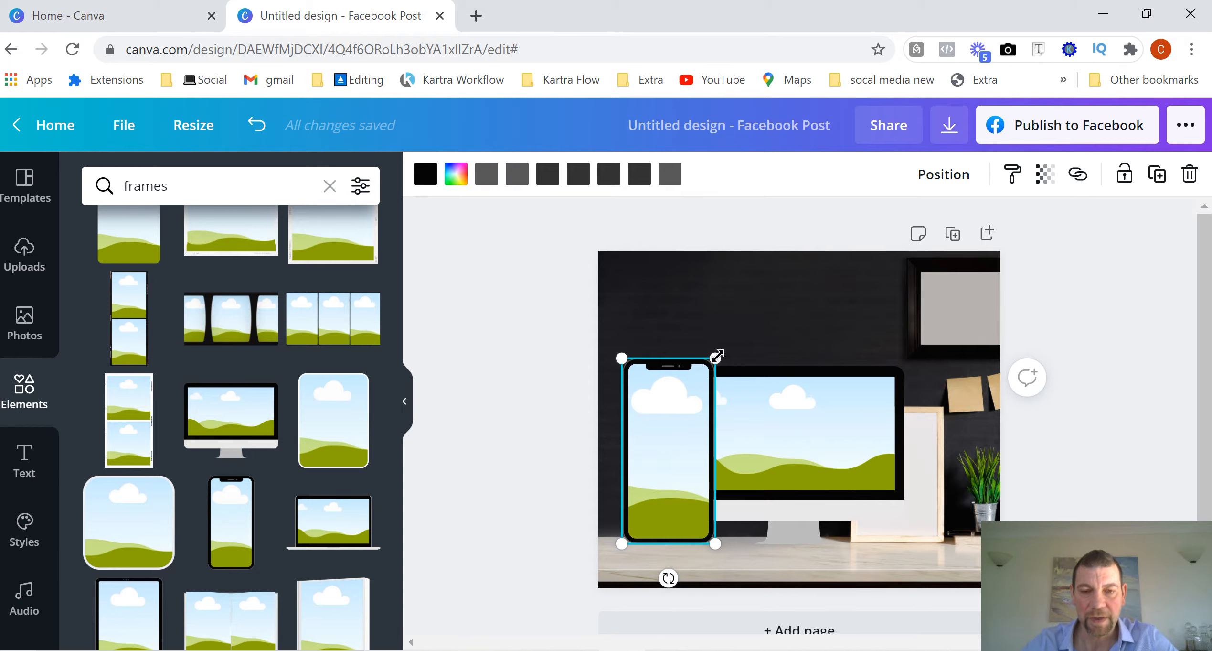
left_click_drag(717, 357, 658, 477)
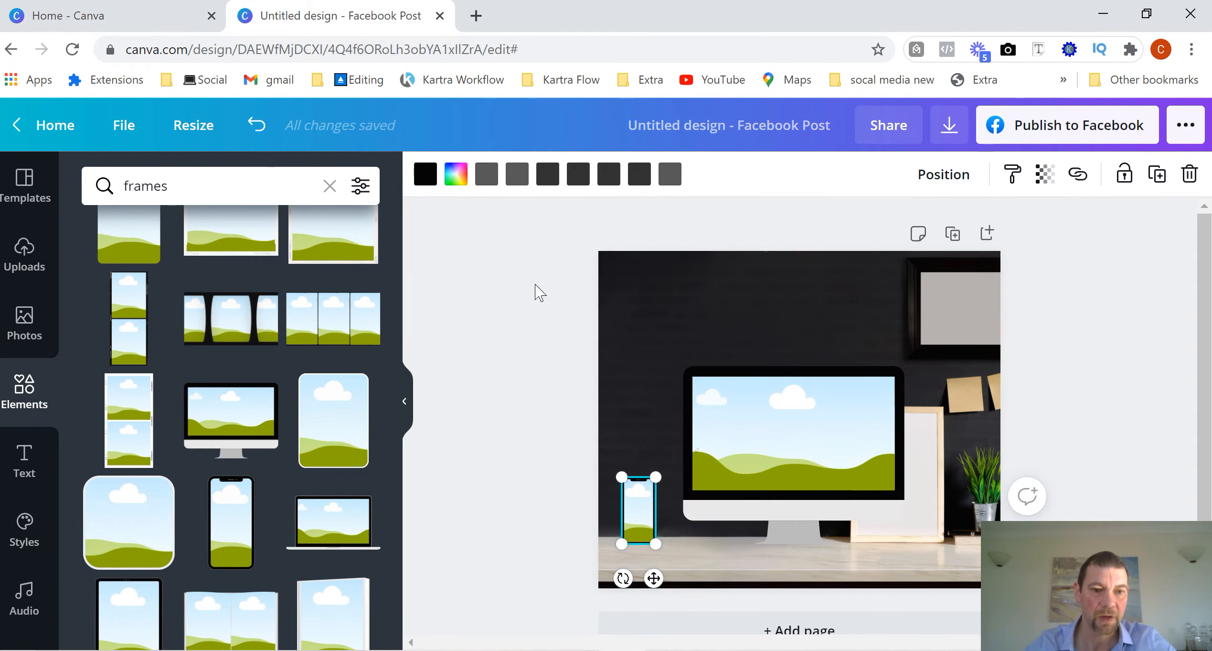
Step: Add the rounded-corner portrait frame, shrink it to tablet size, and place it overlapping the monitor's lower right corner
left_click(317, 436)
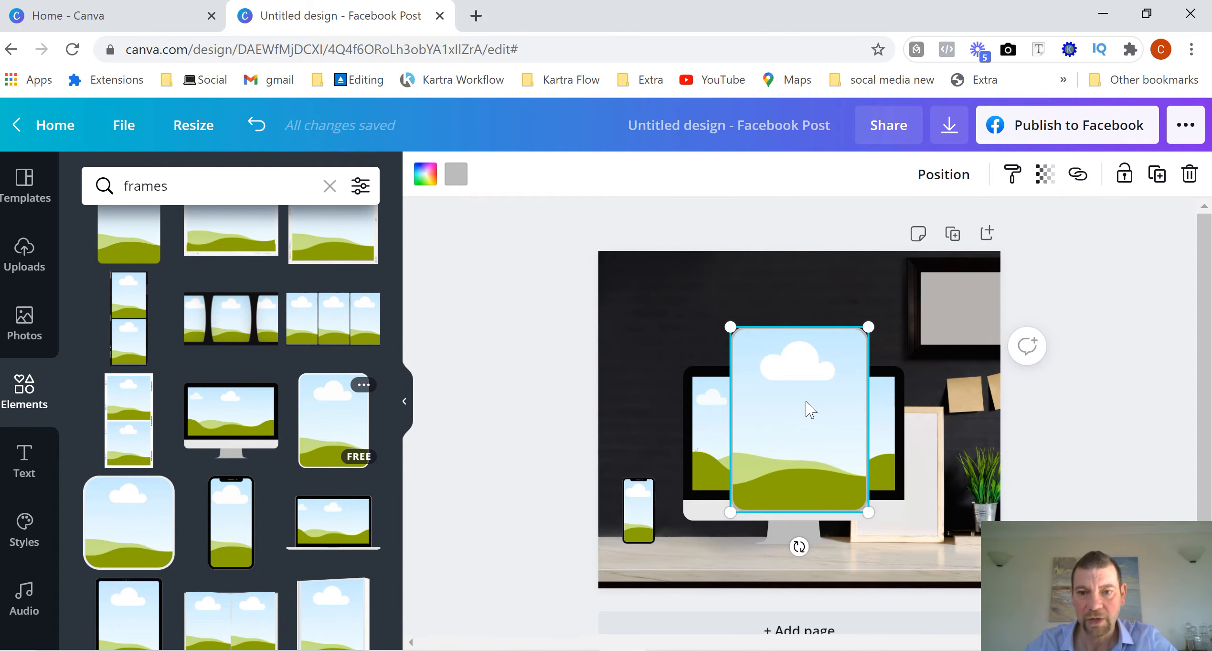
left_click_drag(806, 401, 902, 428)
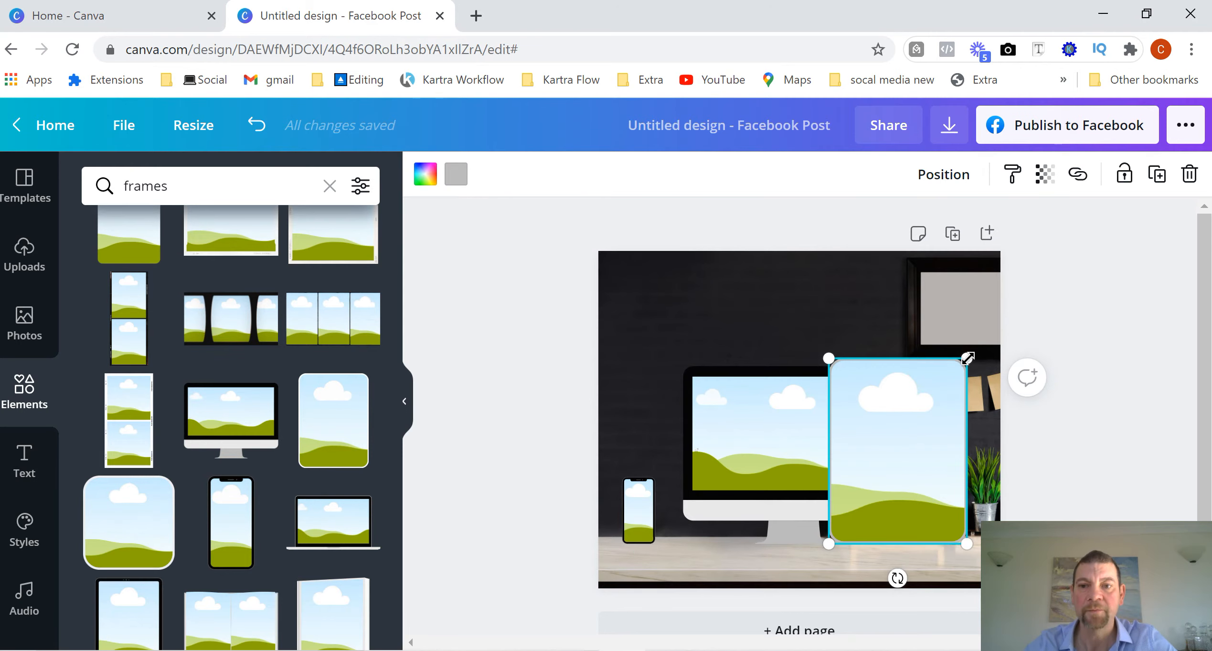
left_click_drag(967, 357, 911, 445)
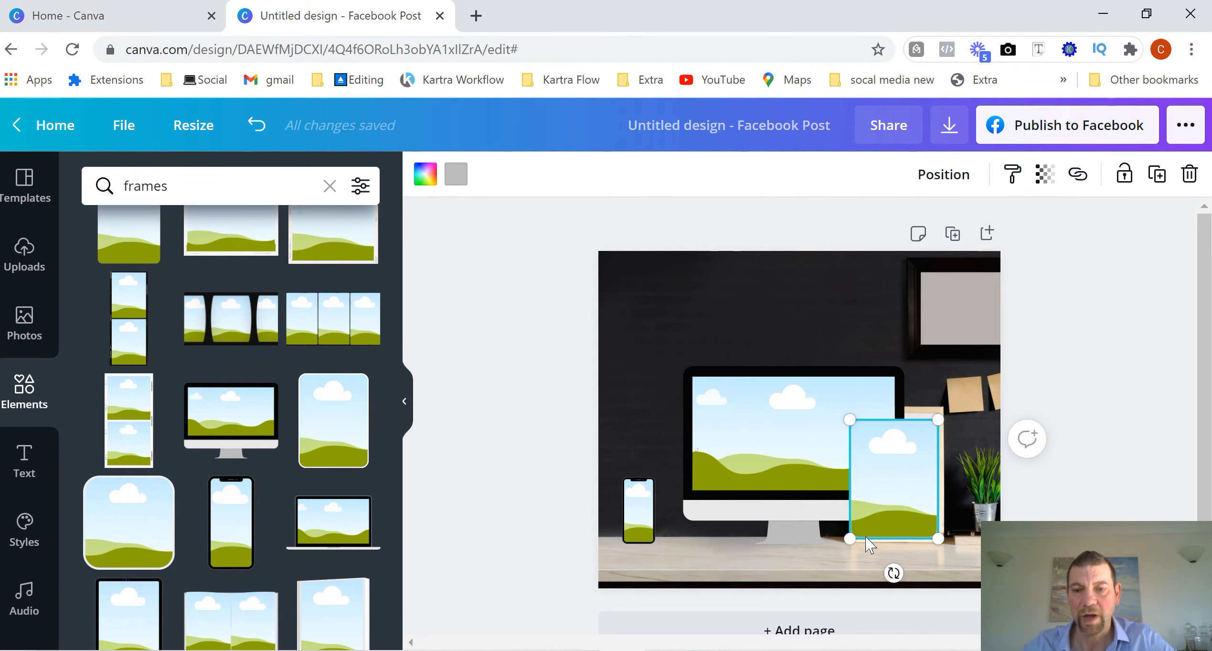
Step: Send the tablet-shaped frame backwards behind the monitor and bring it forwards in front of the monitor again
left_click(944, 181)
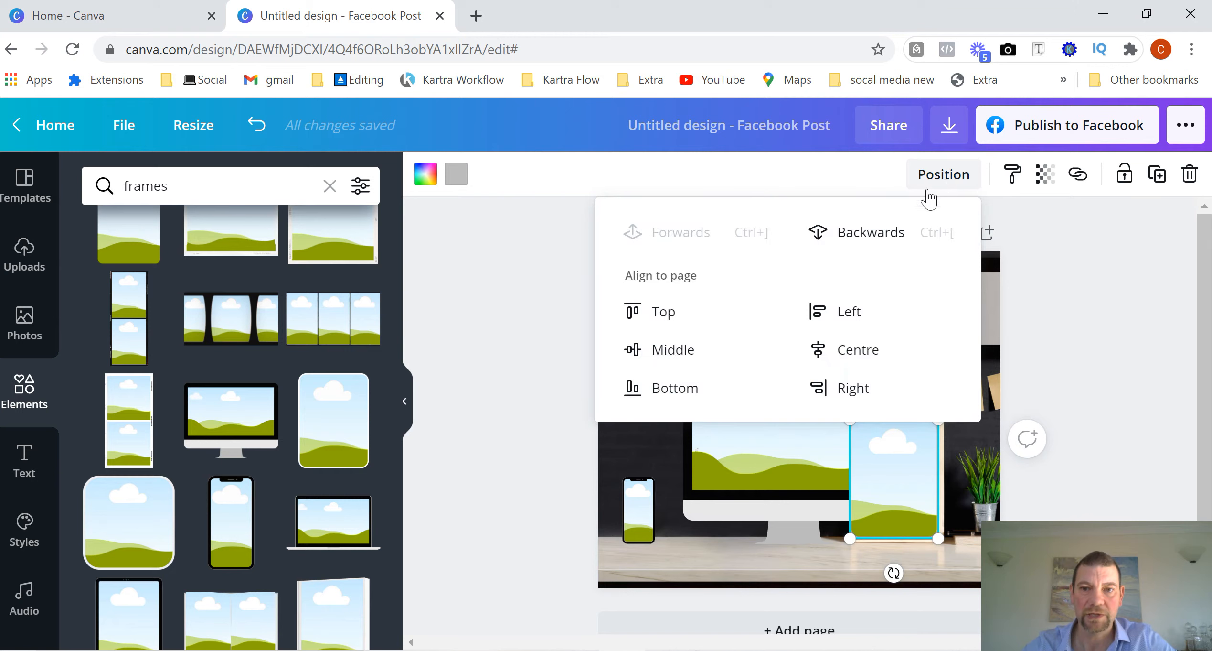
left_click(874, 234)
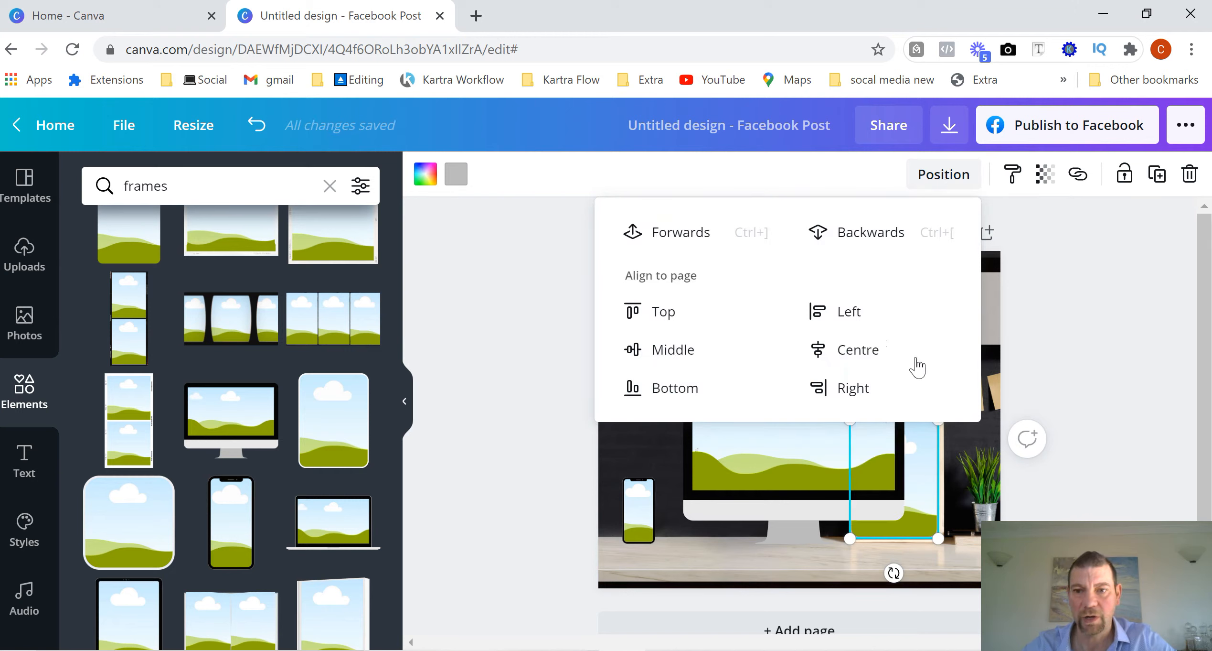
left_click(684, 244)
left_click(869, 232)
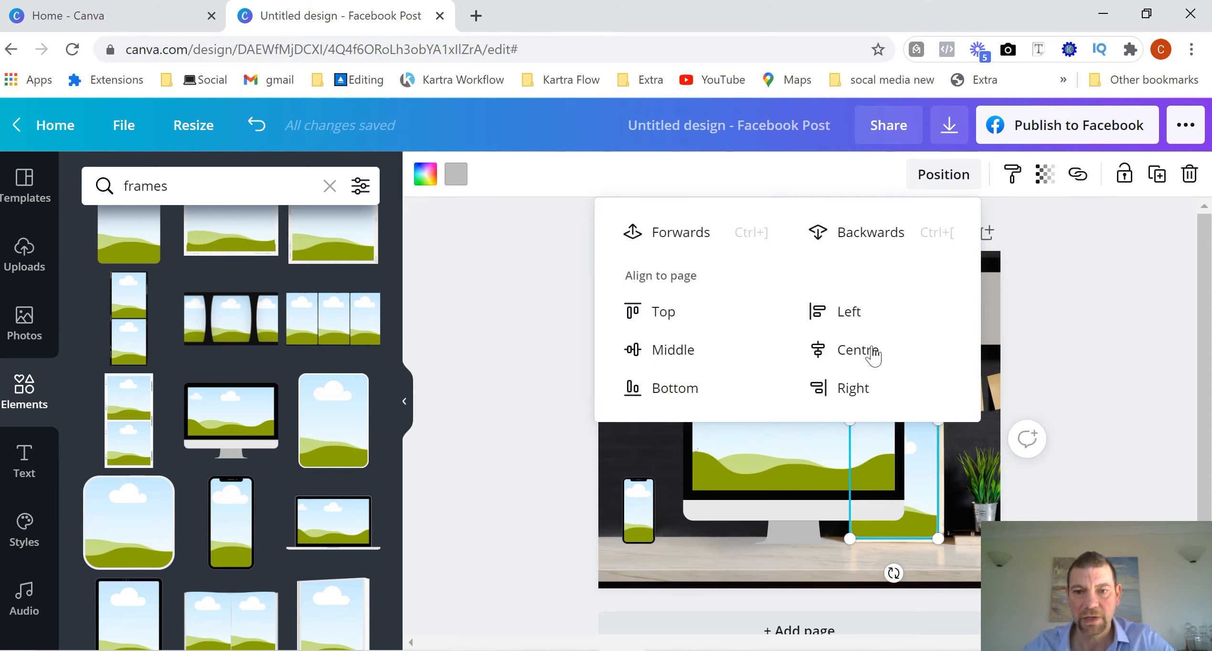
left_click(1070, 443)
left_click(1063, 441)
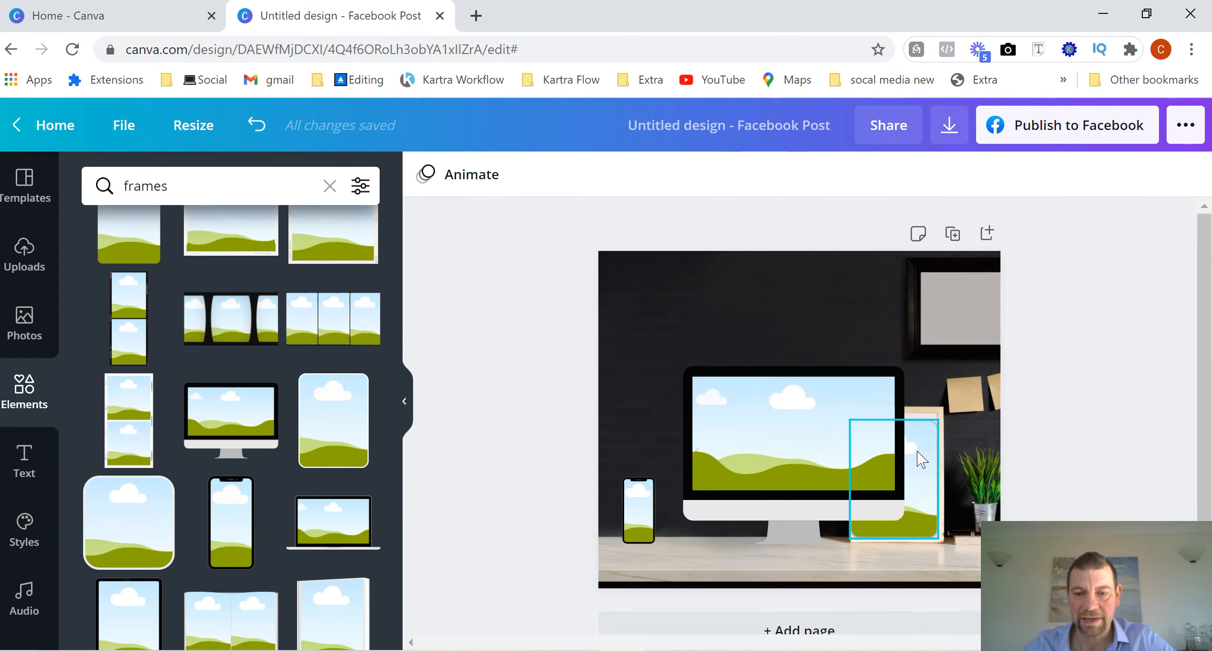
left_click(923, 484)
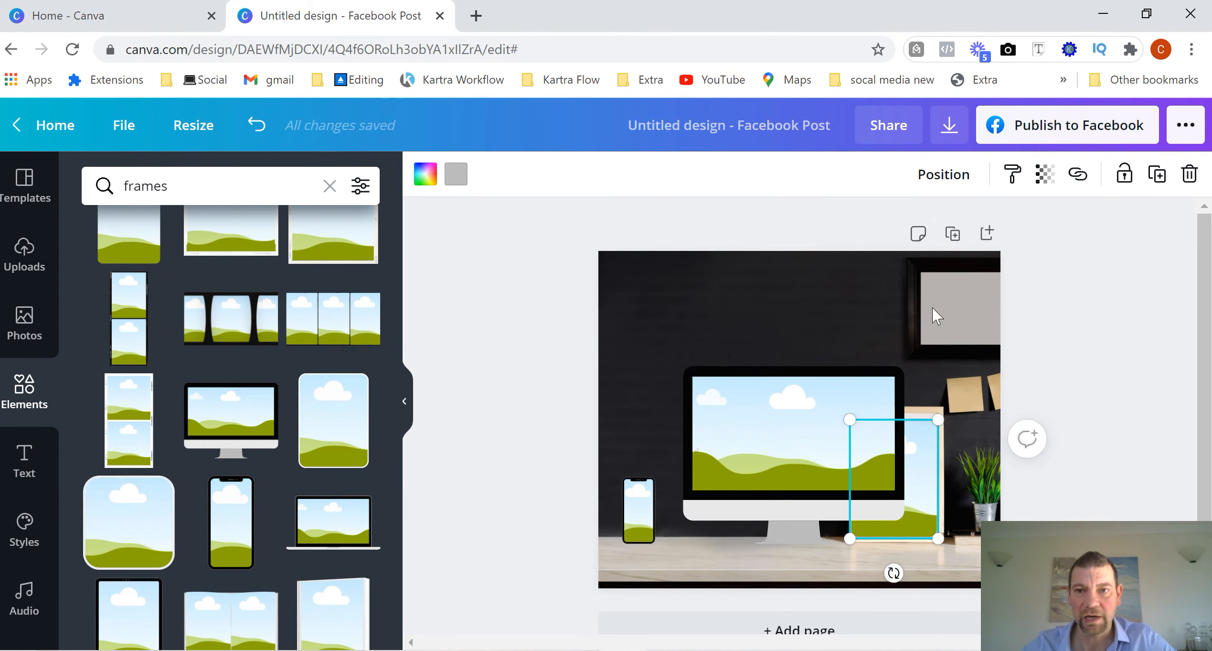
left_click(946, 177)
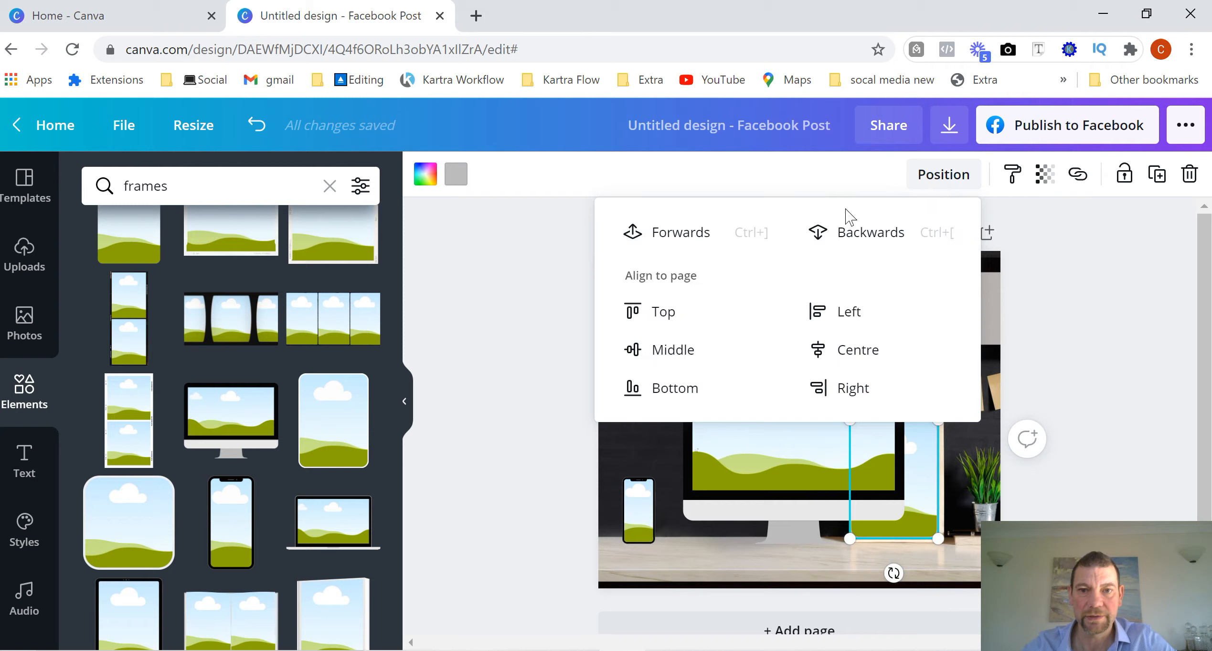
left_click(691, 243)
left_click(1141, 339)
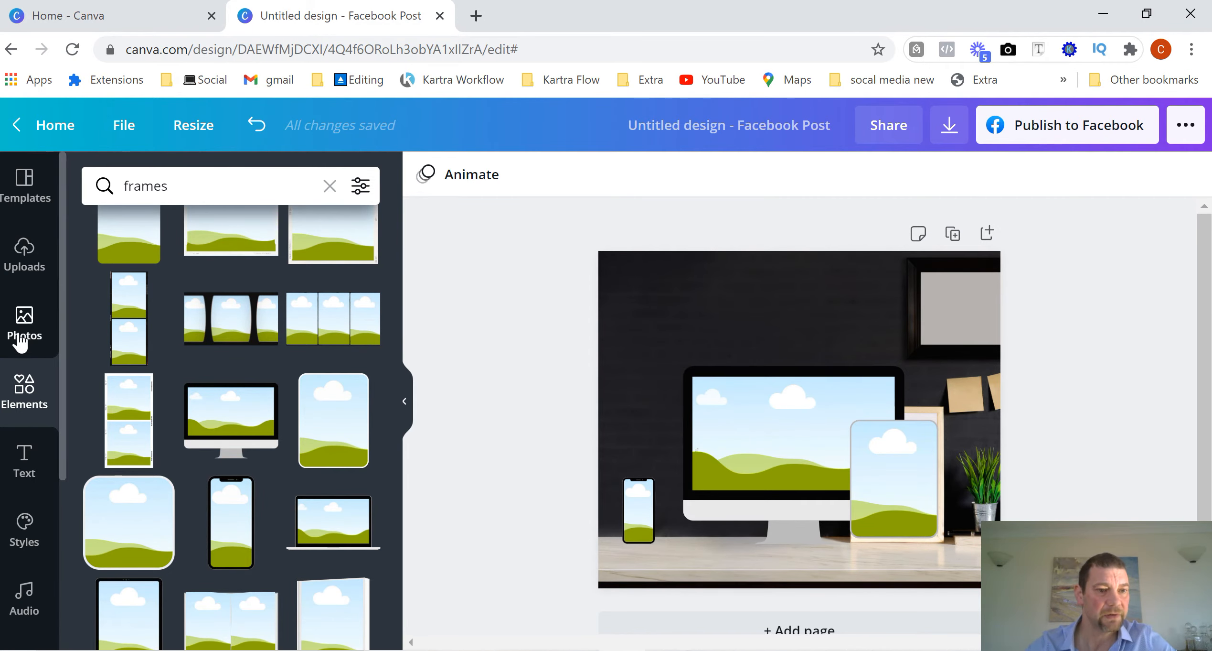
Step: Fill the monitor, phone and tablet frames with the uploaded purple "facebook Ads AUTHORITY" cover image
left_click(25, 256)
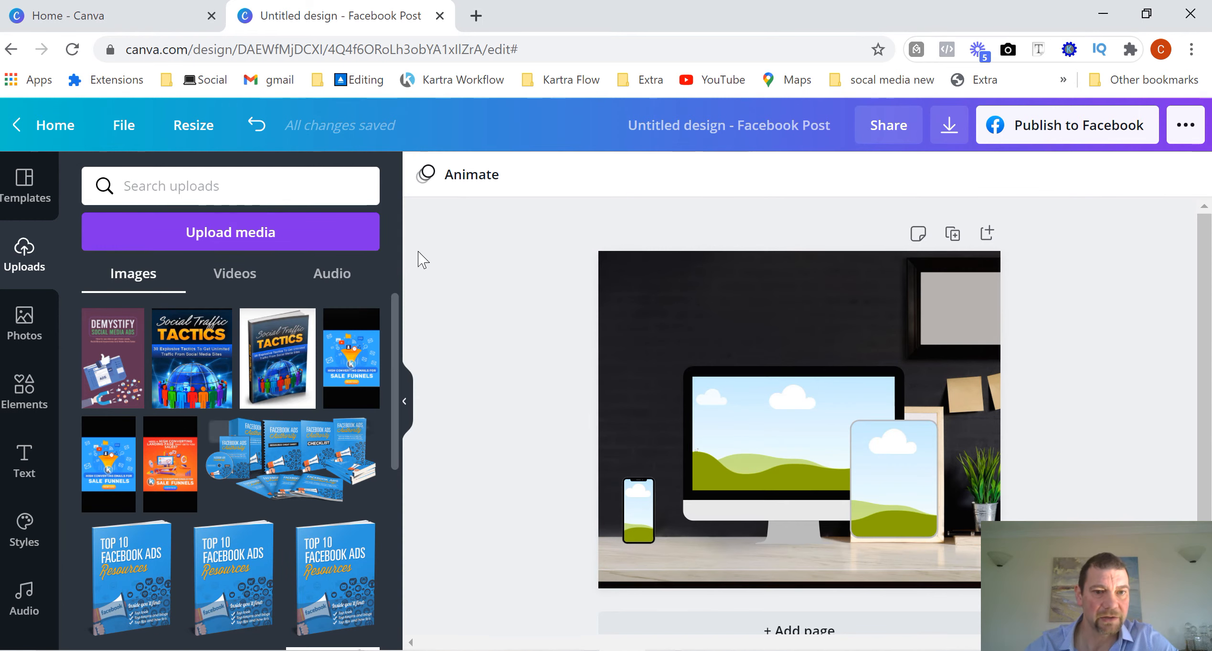
scroll(395, 335, "down", 10)
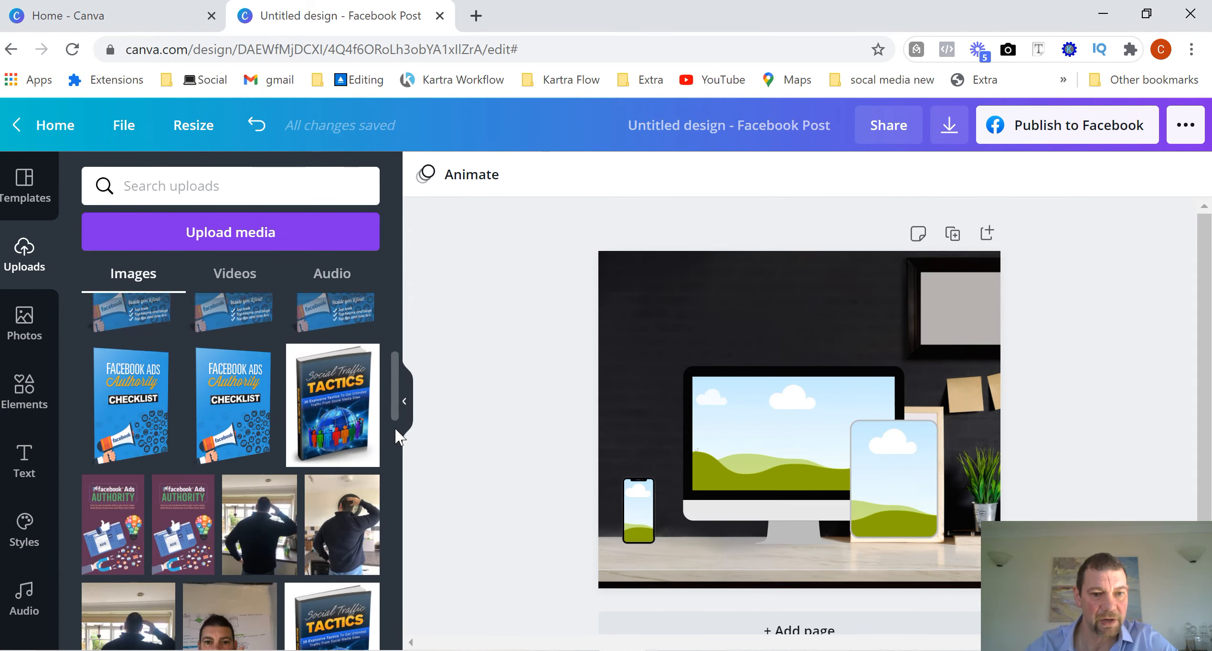
scroll(400, 454, "up", 5)
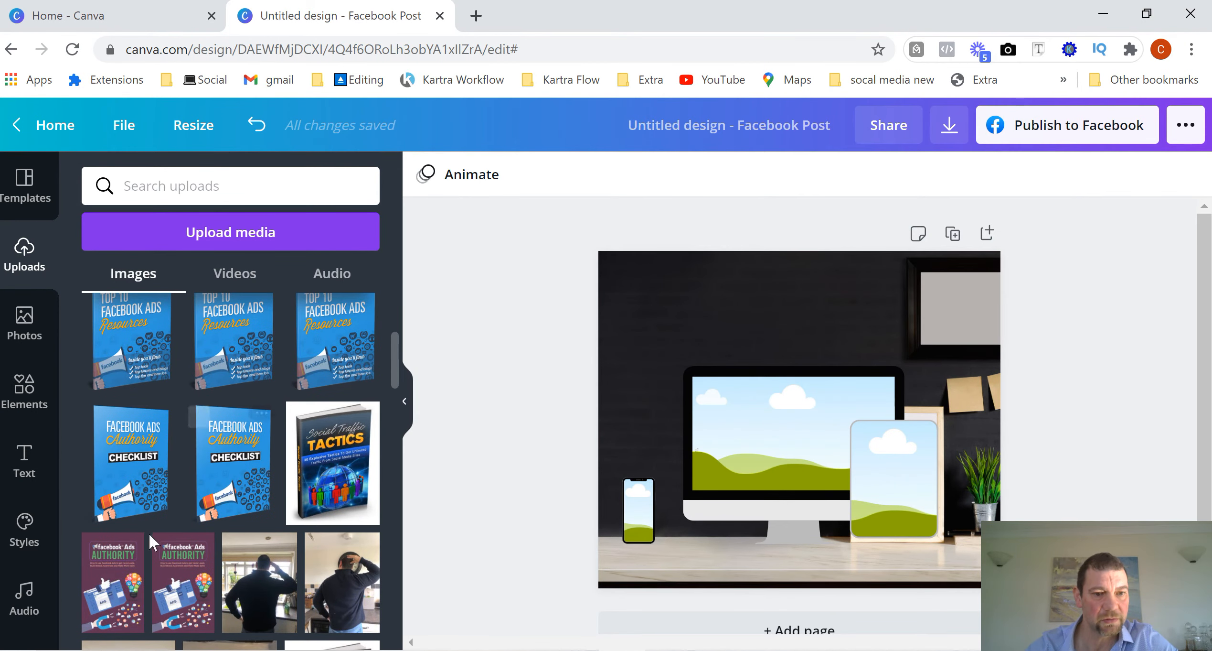
left_click_drag(395, 571, 746, 434)
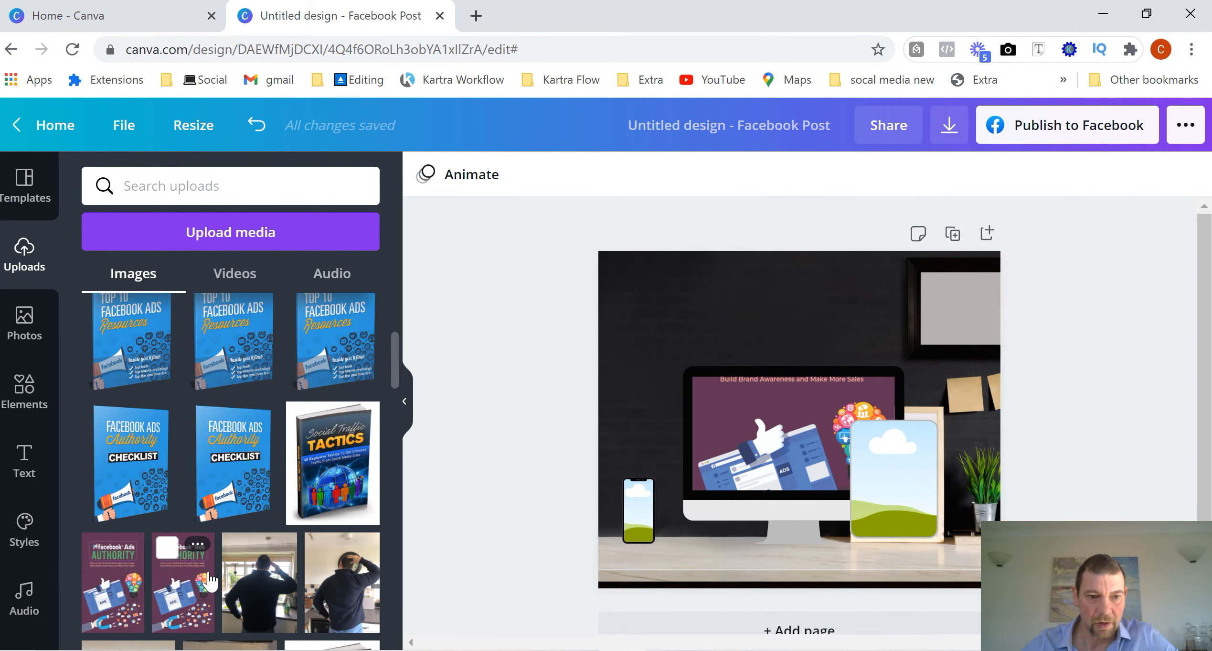
left_click_drag(185, 597, 869, 451)
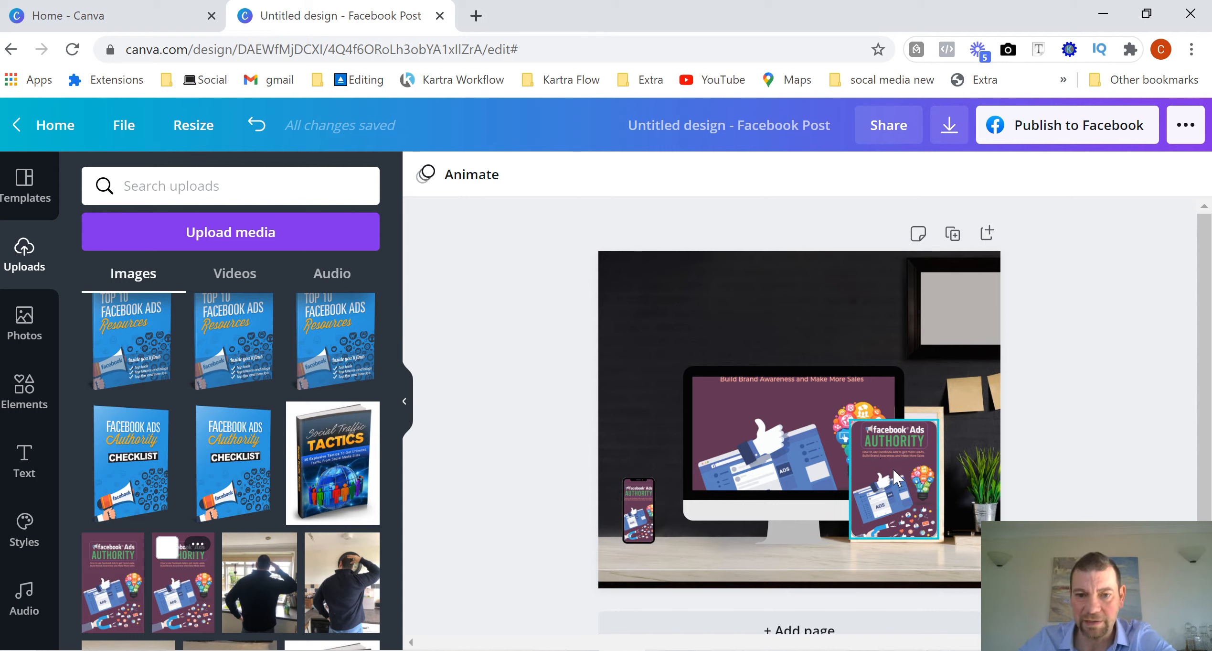
left_click(645, 496)
left_click_drag(750, 436, 682, 496)
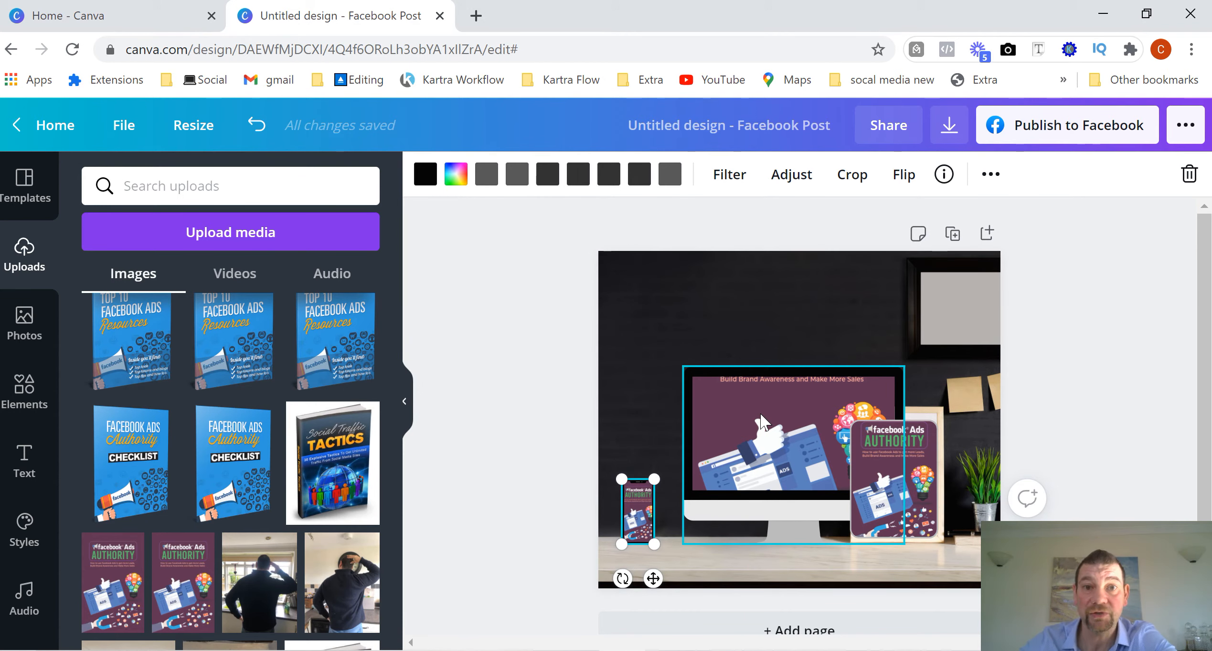
Step: Reposition the cover image inside the monitor frame downwards so the "facebook Ads AUTHORITY" title and its subtitle show on the screen
left_click(762, 422)
double_click(762, 420)
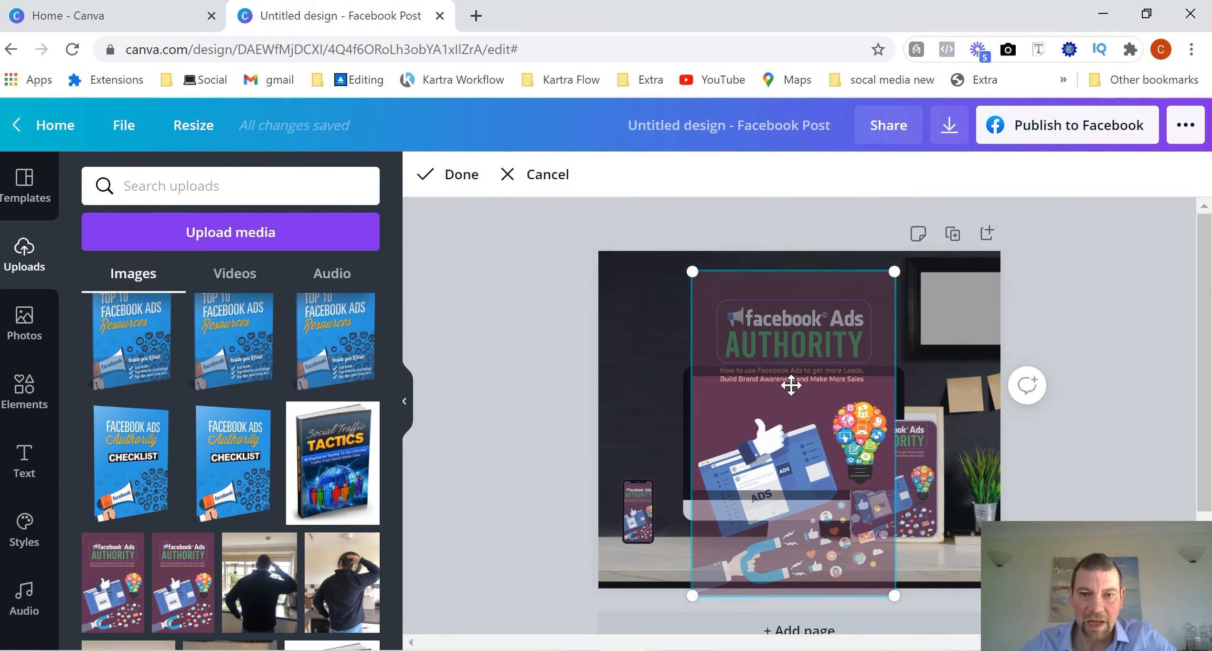
left_click_drag(792, 385, 792, 485)
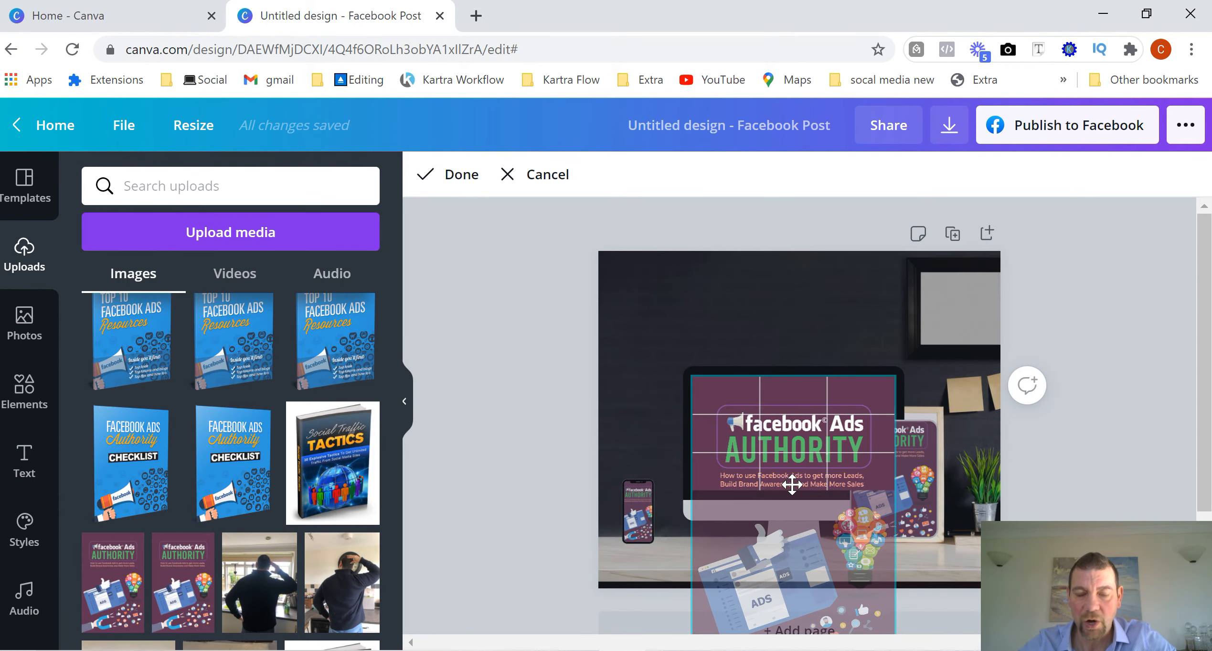
left_click(823, 332)
left_click(761, 438)
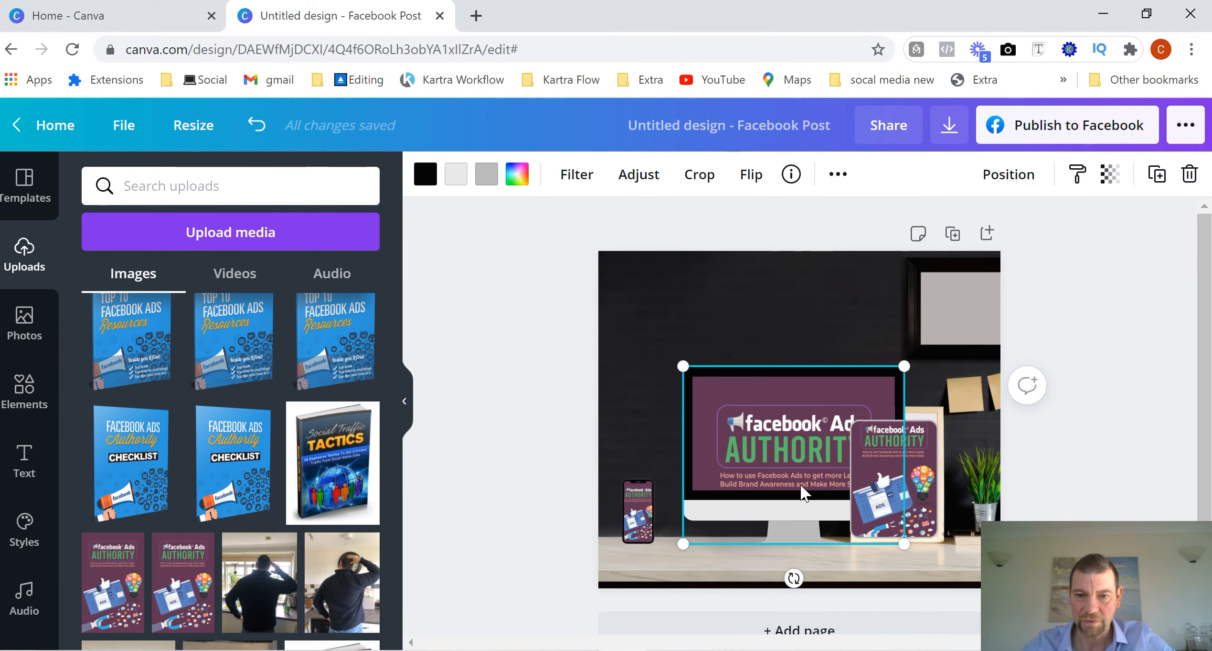
Step: Move the tablet frame to the right so it uncovers the title on the monitor
left_click(965, 465)
left_click(893, 490)
left_click_drag(892, 489, 926, 490)
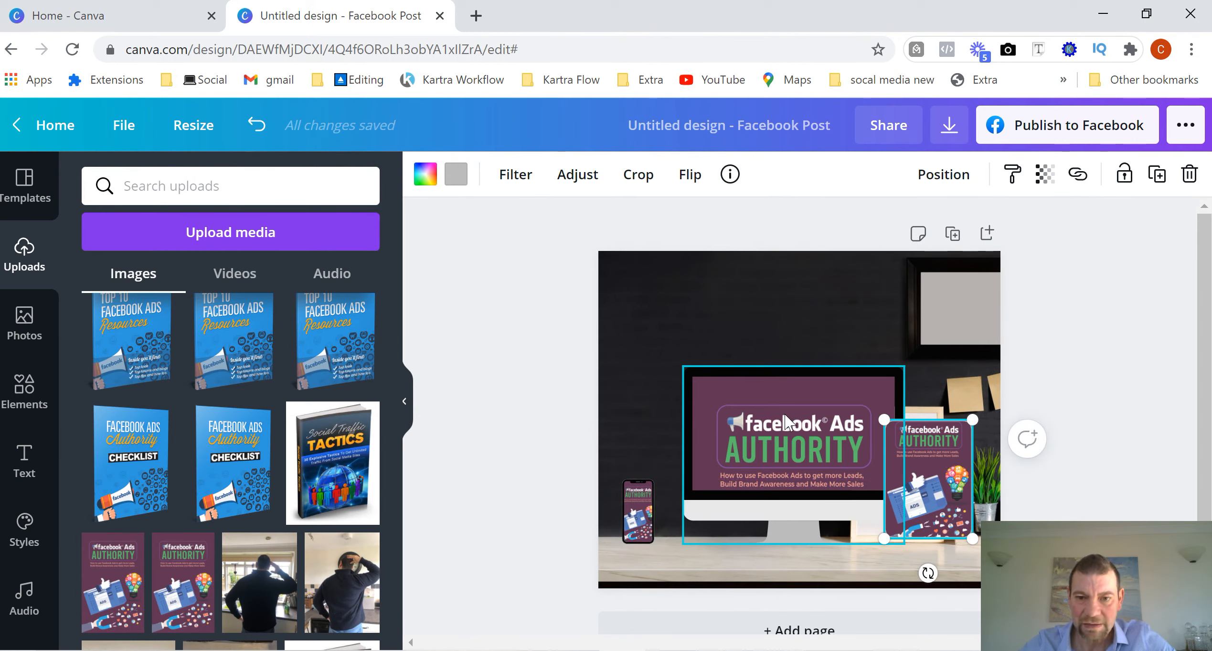
Step: Fine-tune the cover image inside the monitor frame, shifting it slightly up so the title and subtitle sit vertically centred on the screen
left_click(793, 404)
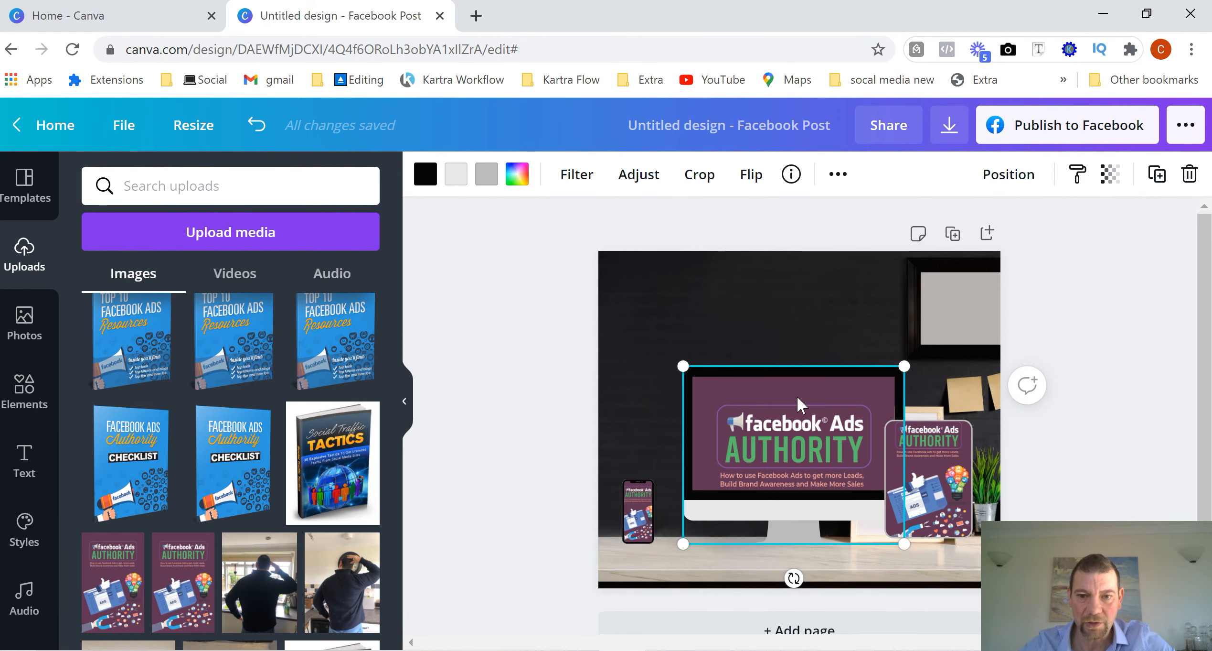
double_click(797, 396)
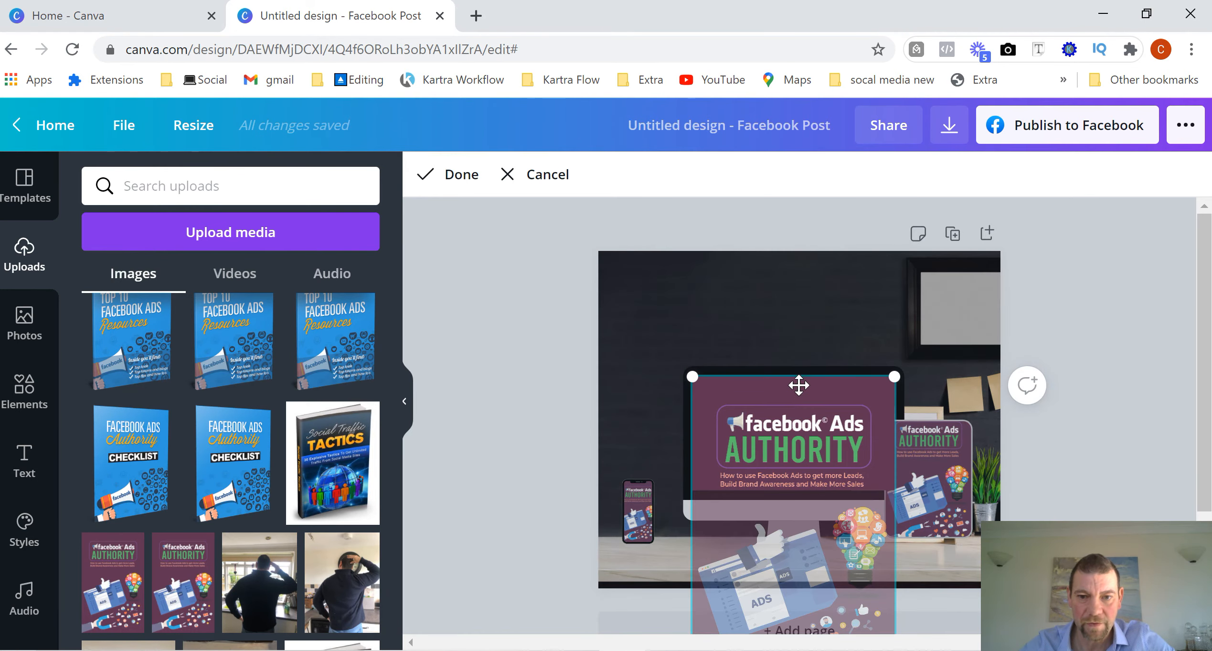
mouse_move(798, 385)
left_mouse_down()
mouse_move(804, 356)
mouse_move(803, 377)
left_mouse_up()
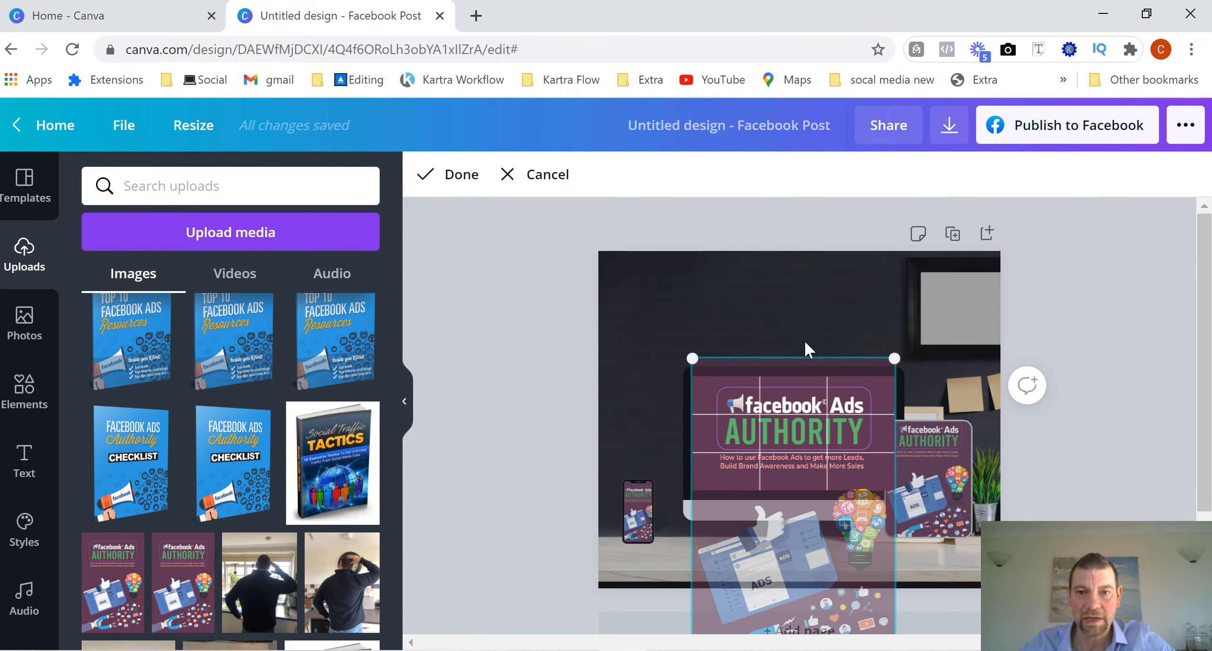
left_click(807, 340)
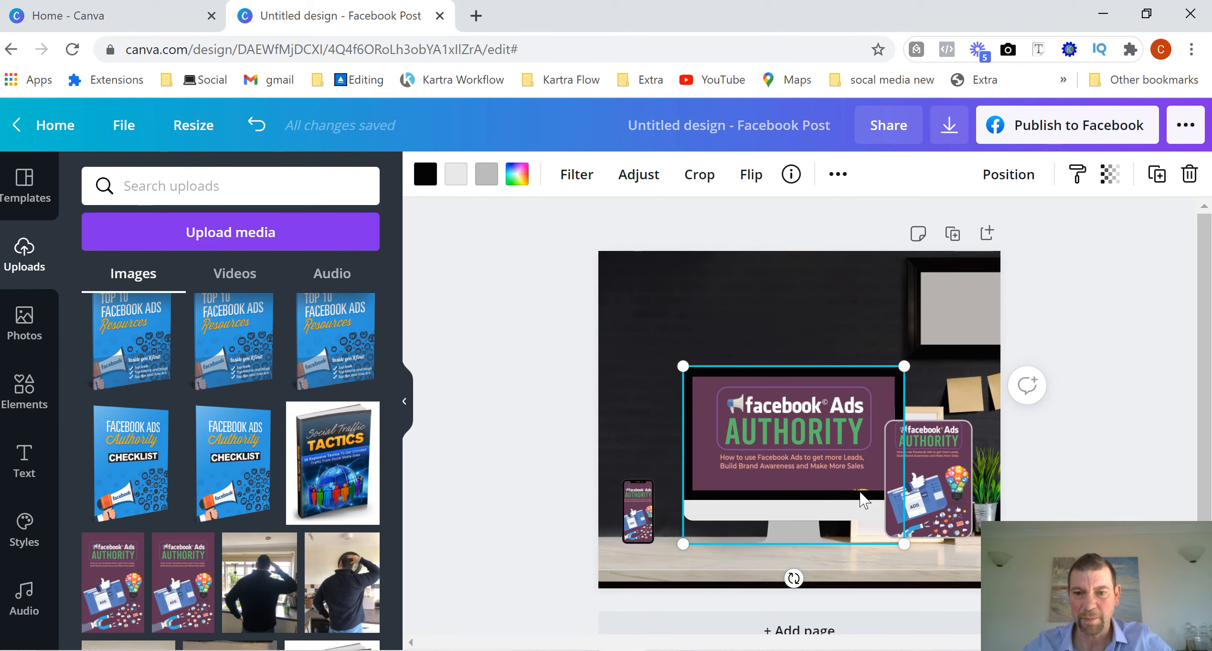
double_click(812, 429)
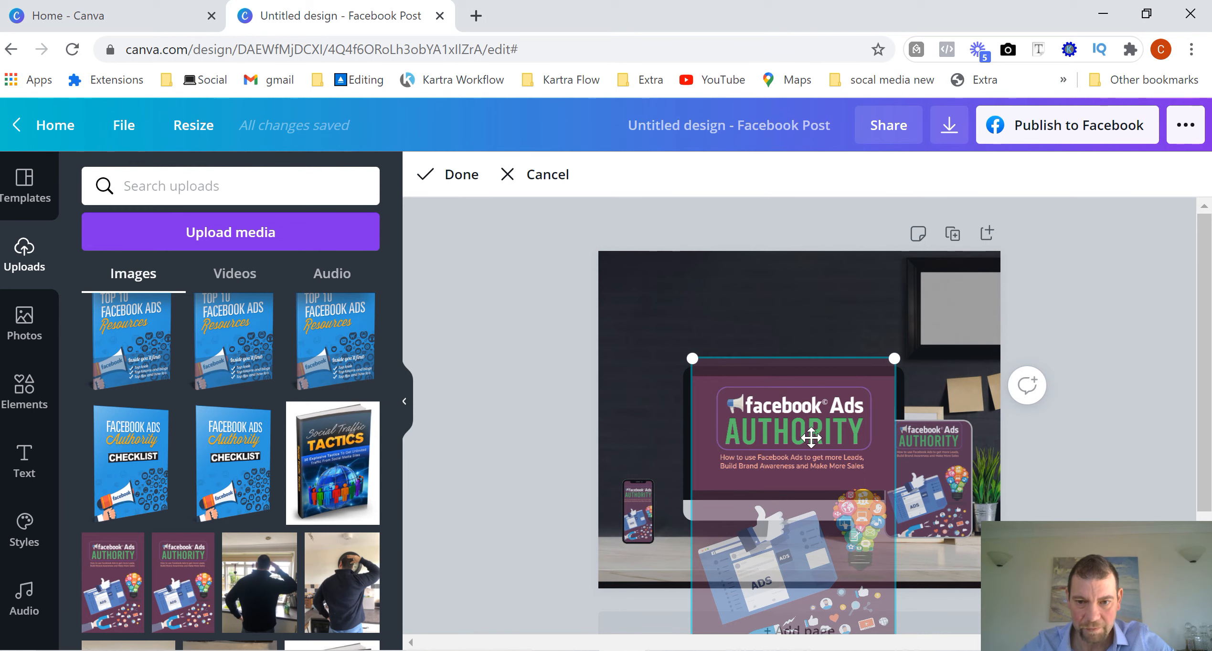
left_click_drag(811, 439, 811, 442)
left_click(790, 316)
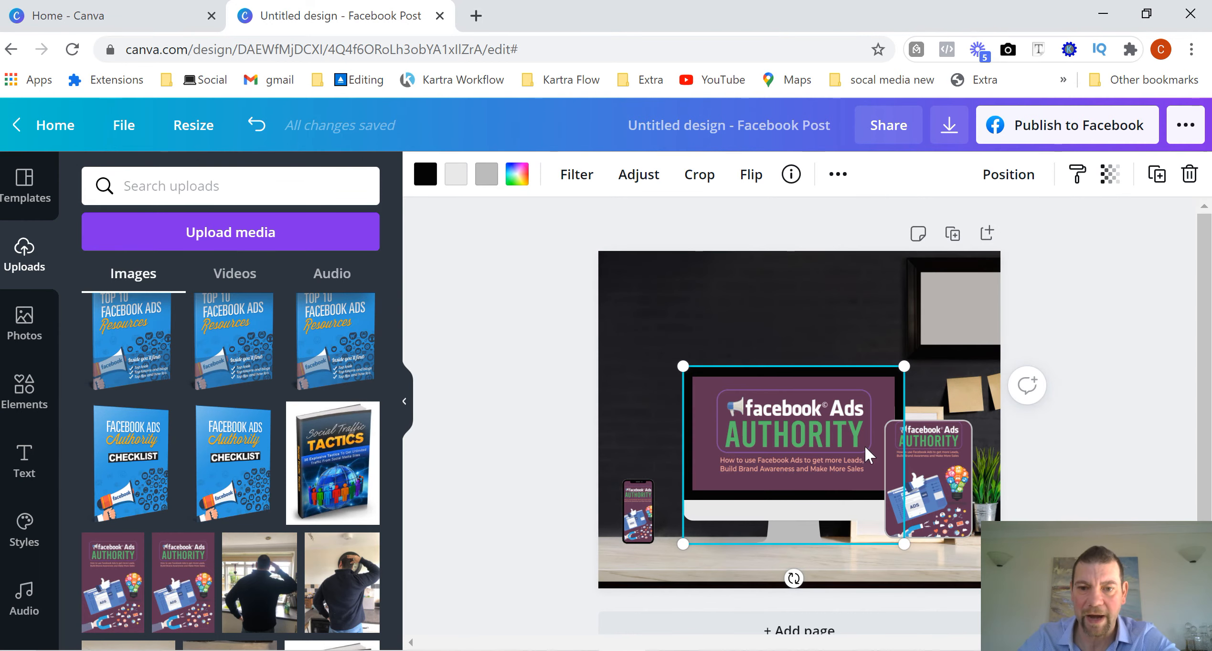
left_click(837, 343)
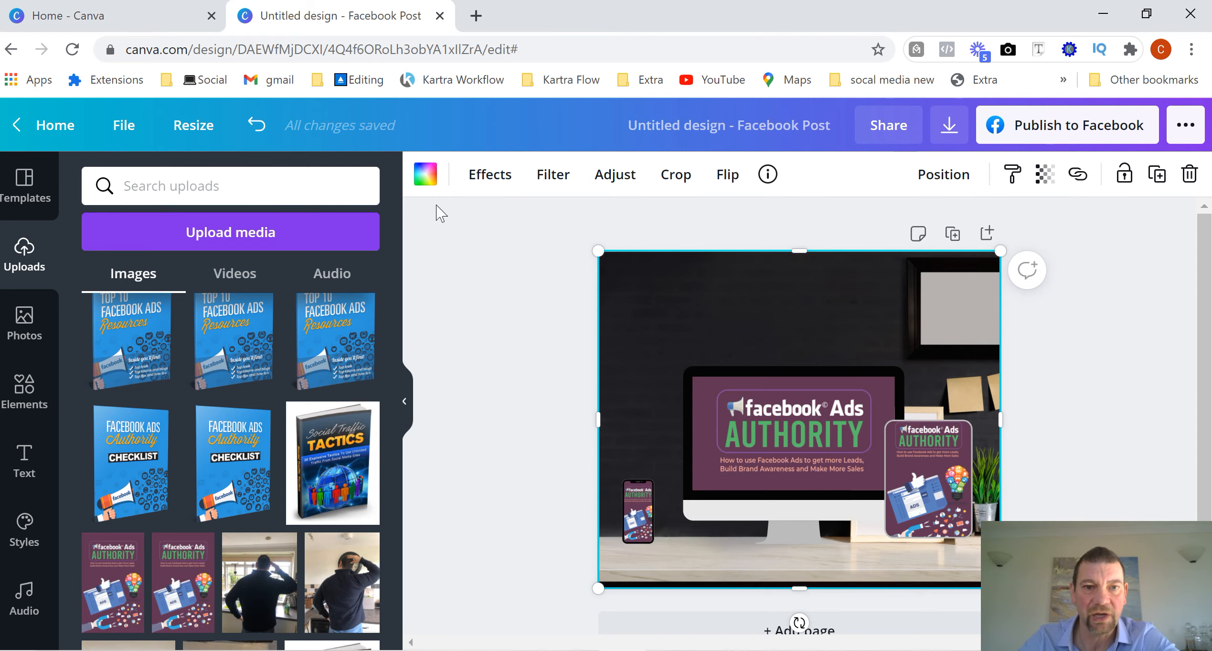
left_click(423, 176)
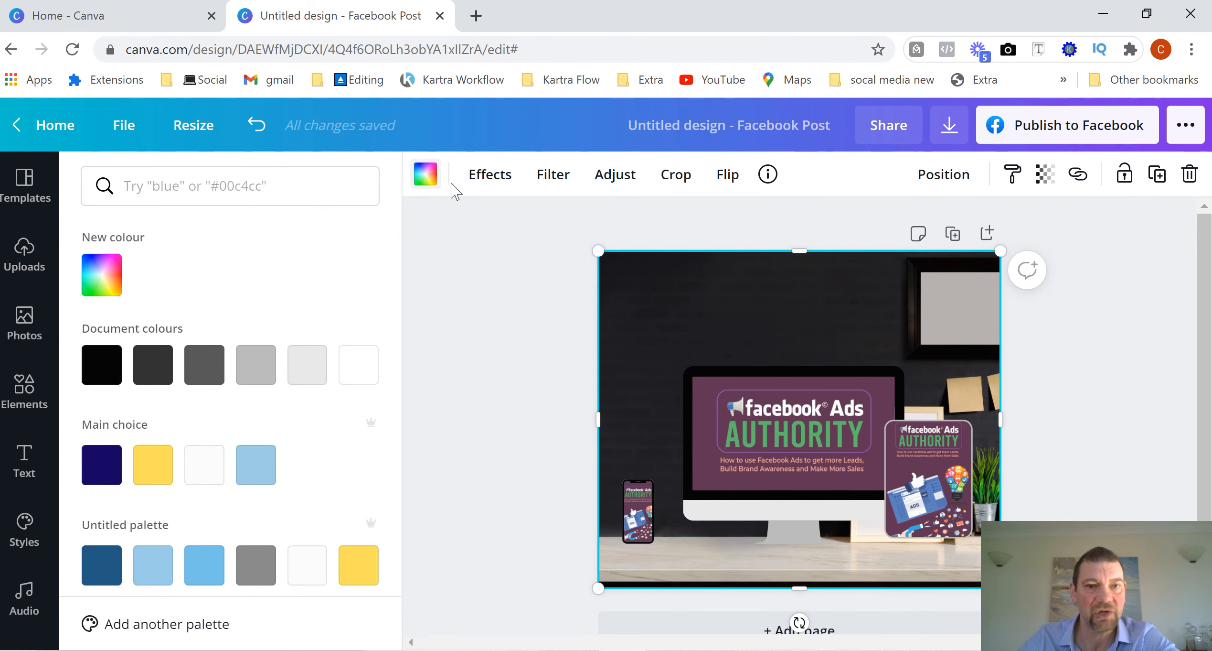
left_click(549, 176)
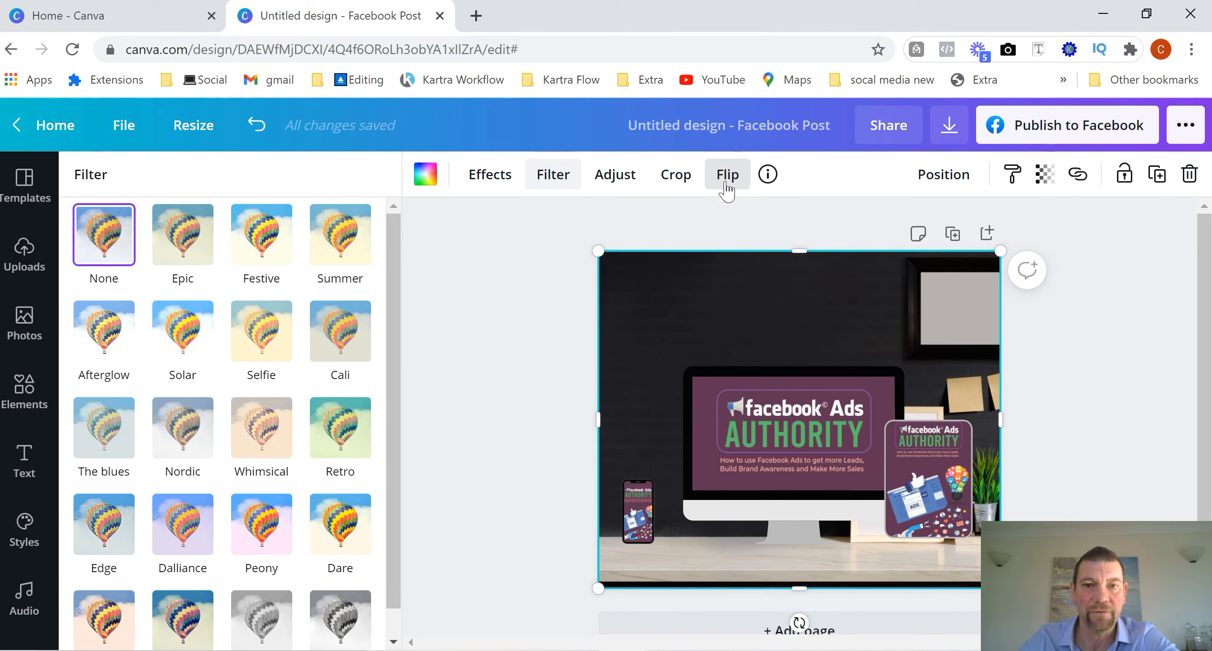
left_click(578, 266)
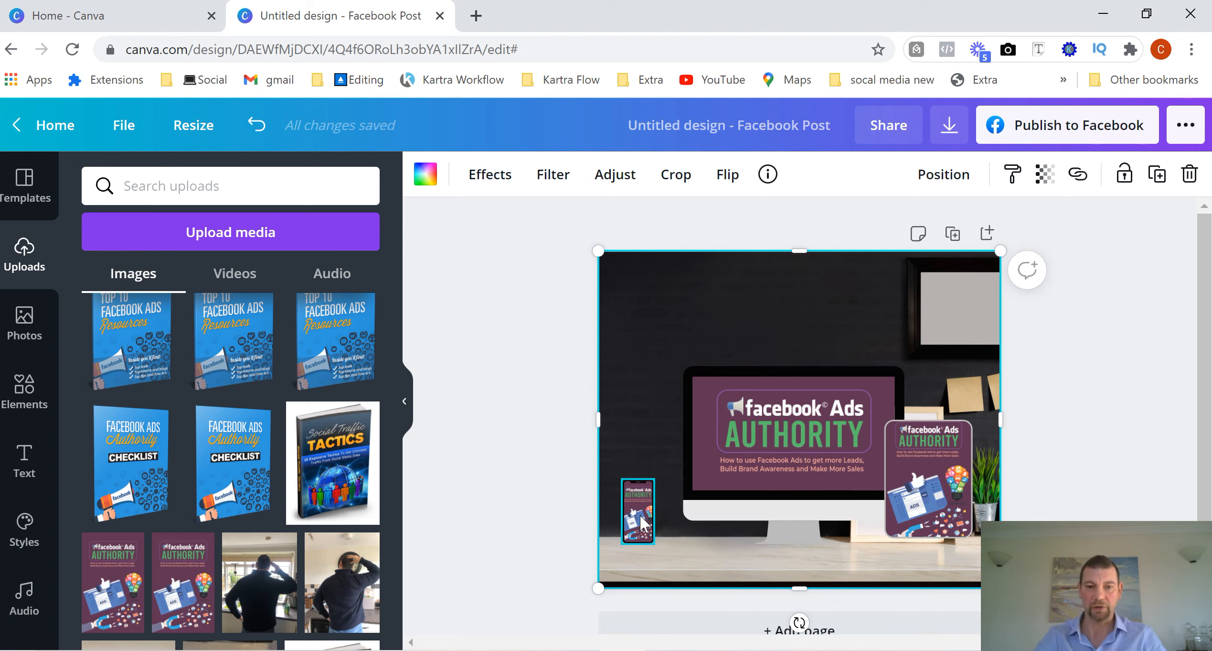
Step: Move the phone up against the monitor's left edge and the tablet in front of the monitor's lower right corner, both standing on the desk
left_click_drag(643, 523, 672, 512)
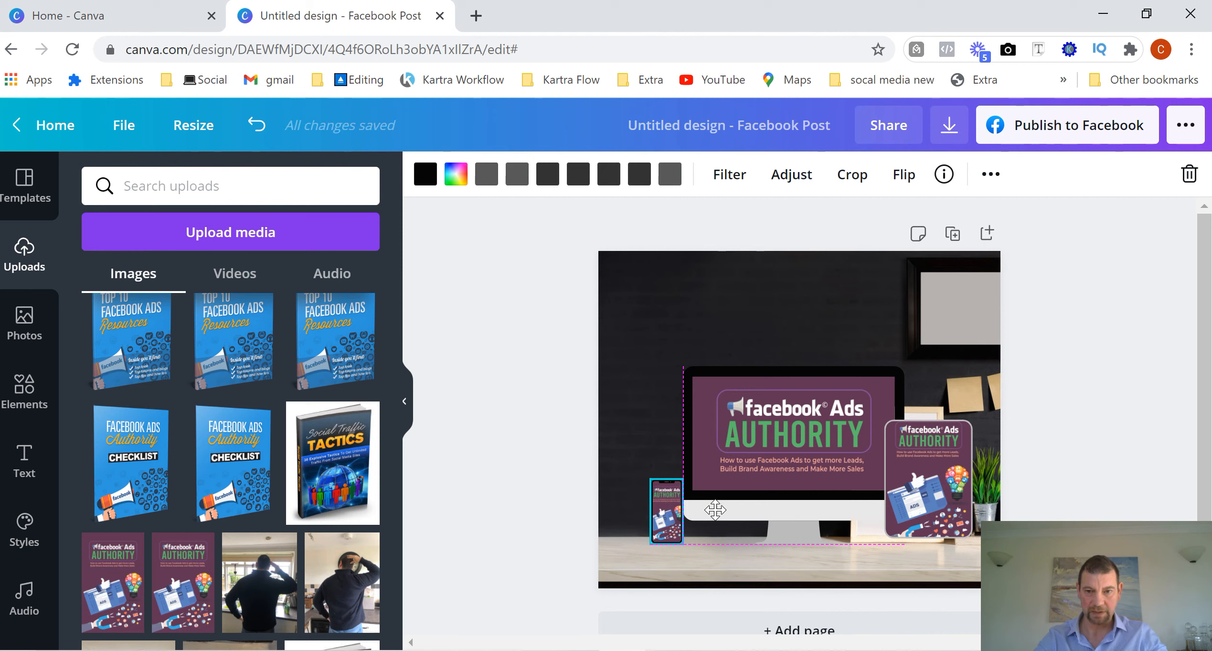
left_click_drag(915, 507, 873, 511)
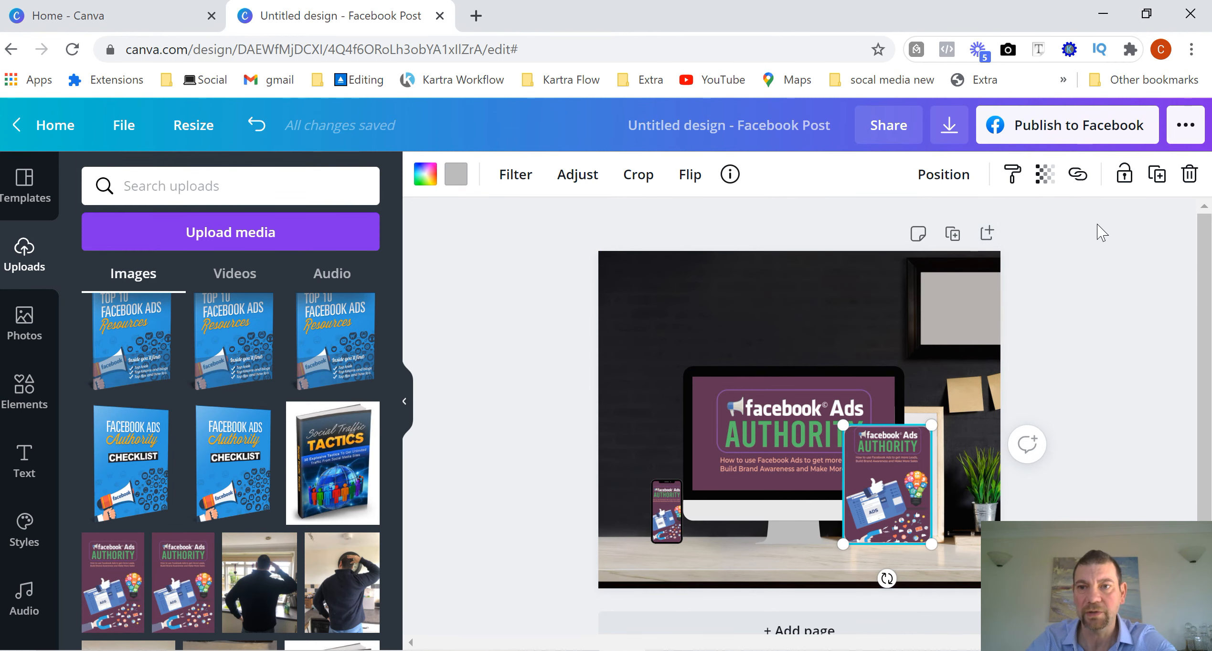
left_click(1075, 205)
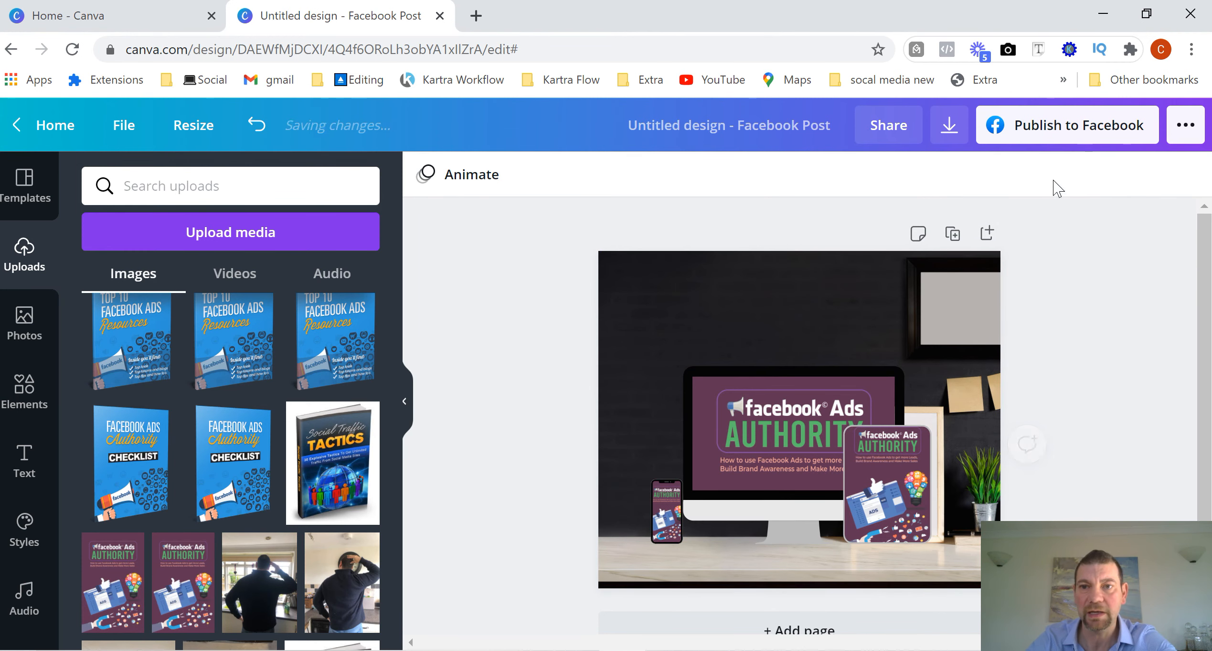
Step: View the design's download settings for file type and size, and close them without downloading
left_click(957, 142)
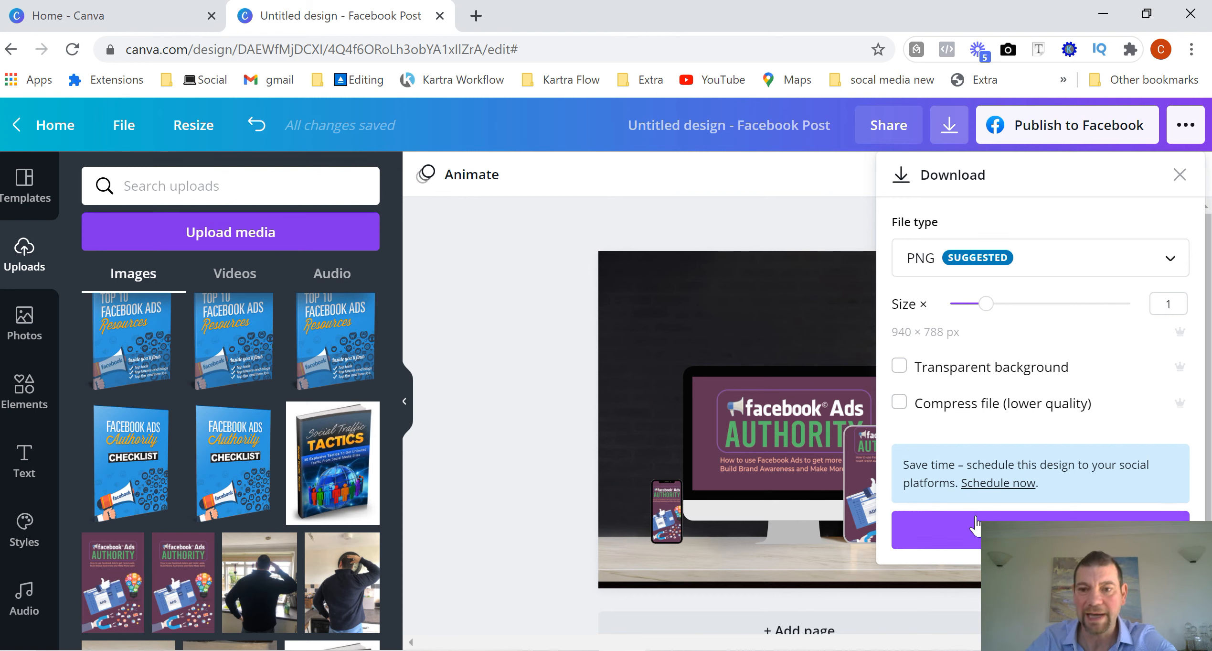
left_click(524, 388)
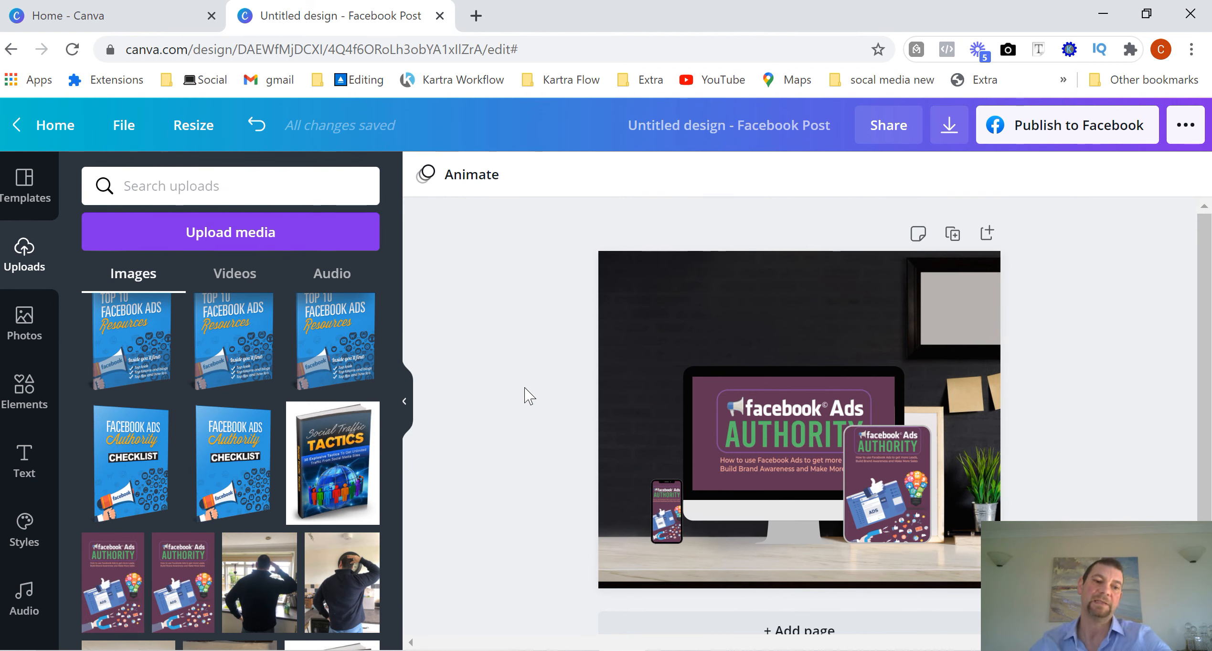